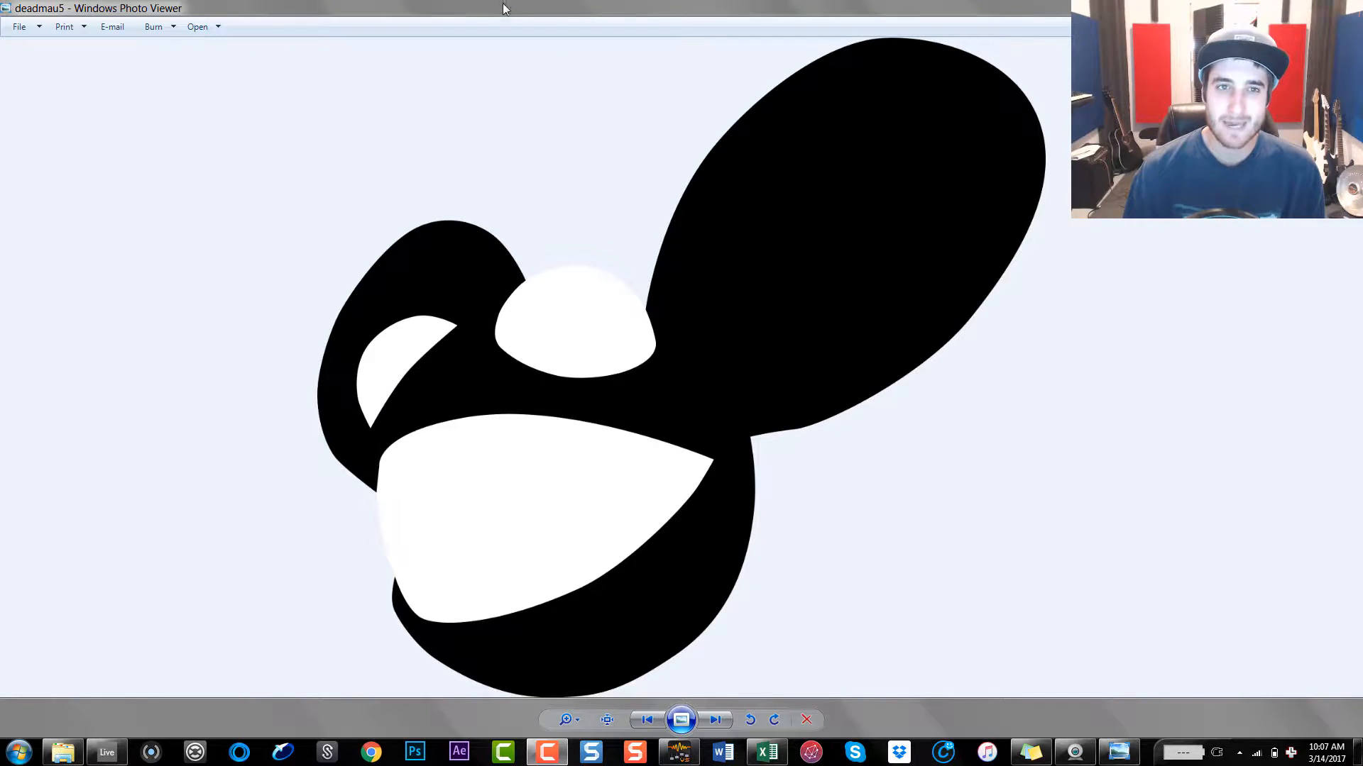
Close the deadmau5 picture preview and bring up the DELETE AFTER folder that contains the image.
left_click_drag(502, 5, 783, 109)
left_click(795, 16)
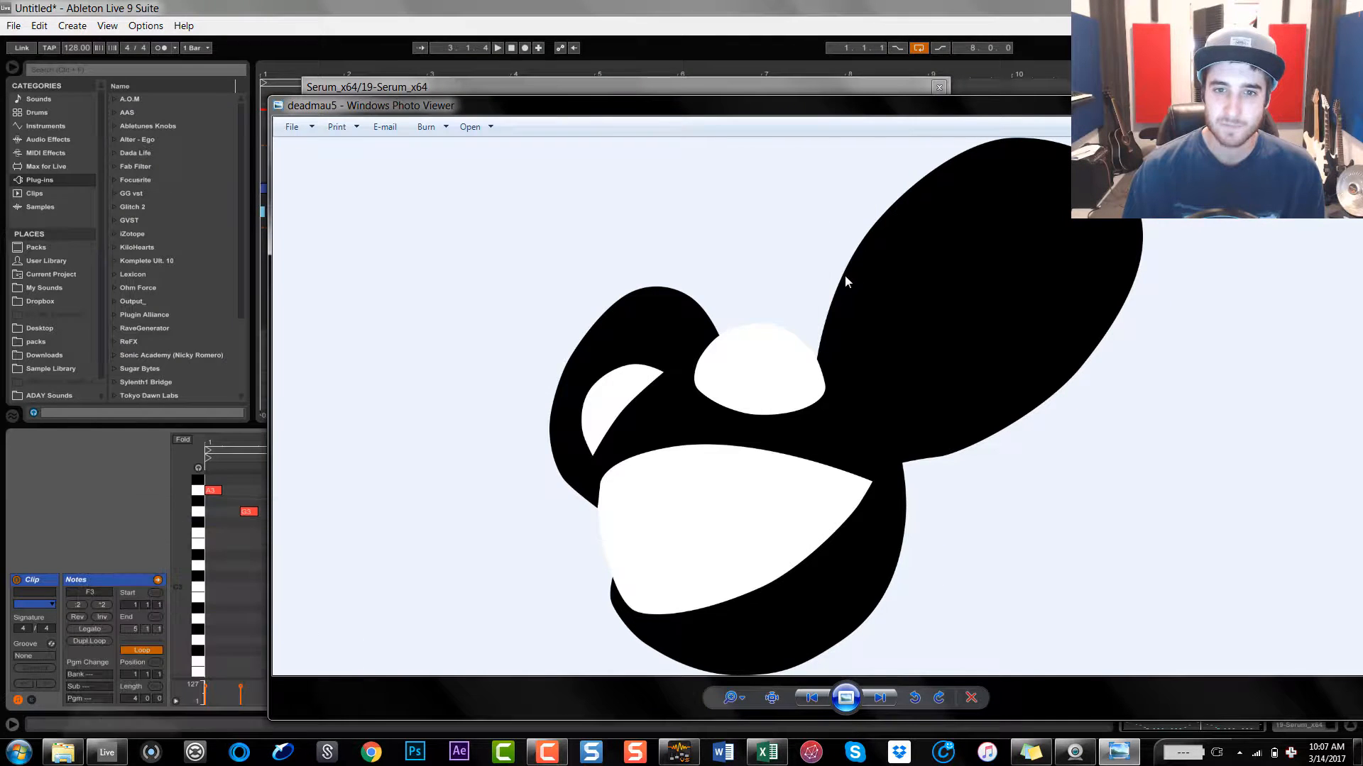
left_click(63, 753)
left_click_drag(1228, 105, 1117, 130)
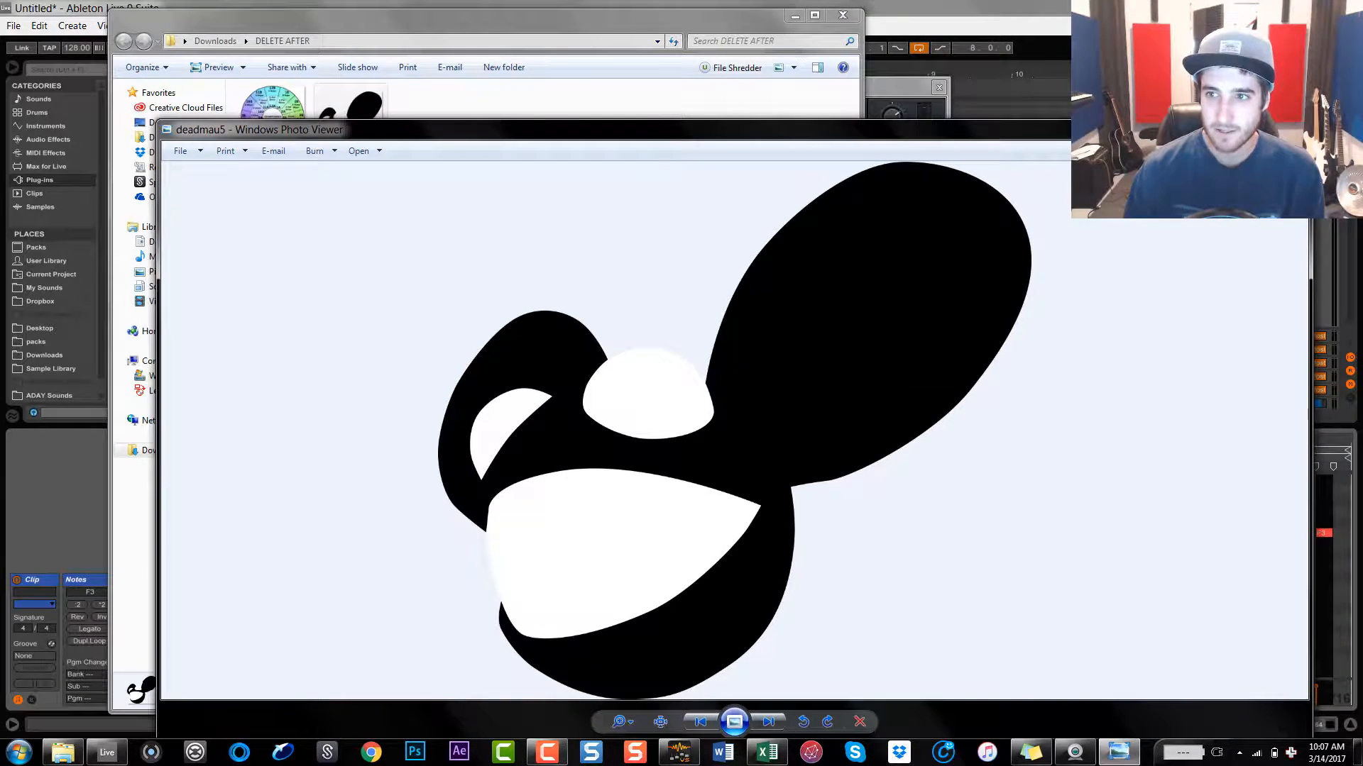
left_click(1242, 128)
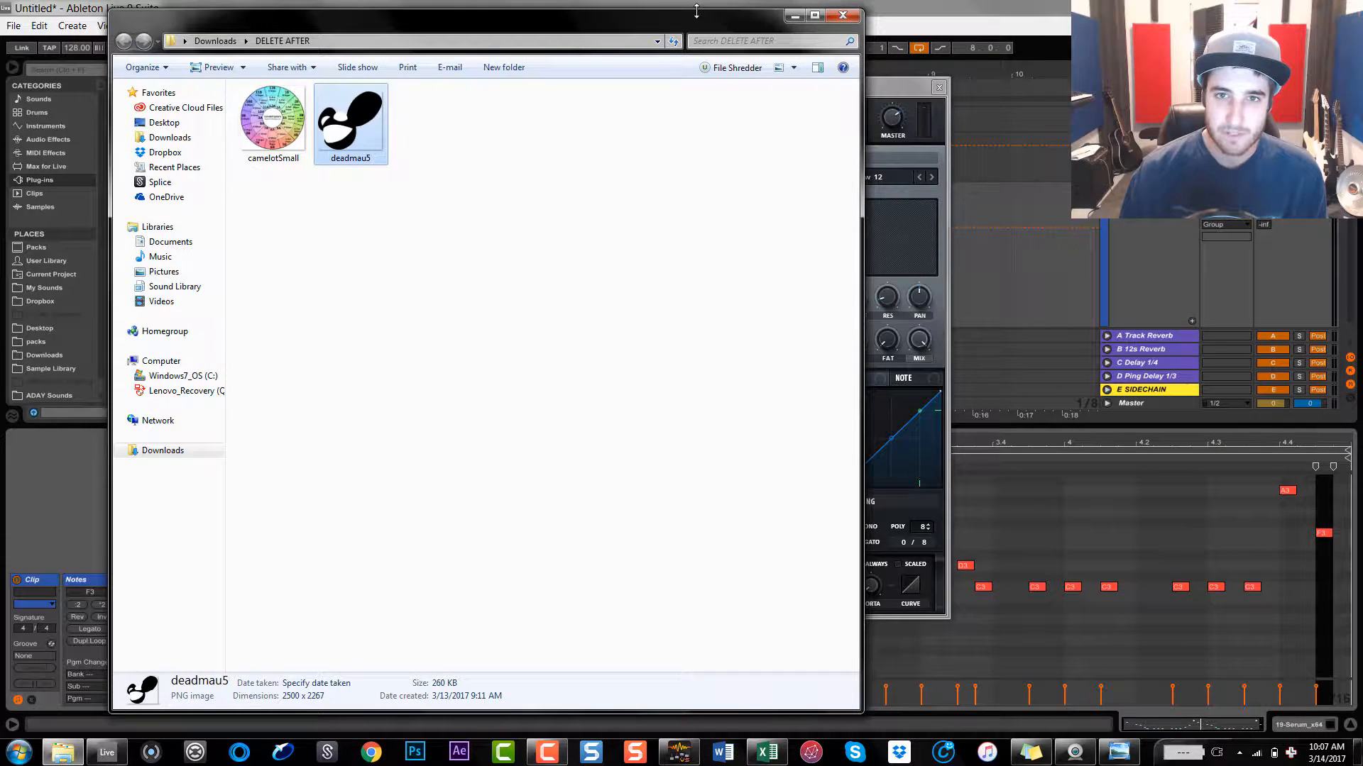
Import the deadmau5 image into oscillator A as a wavetable and open it in the wavetable editor.
left_click_drag(710, 21, 1008, 316)
left_click_drag(654, 411, 493, 254)
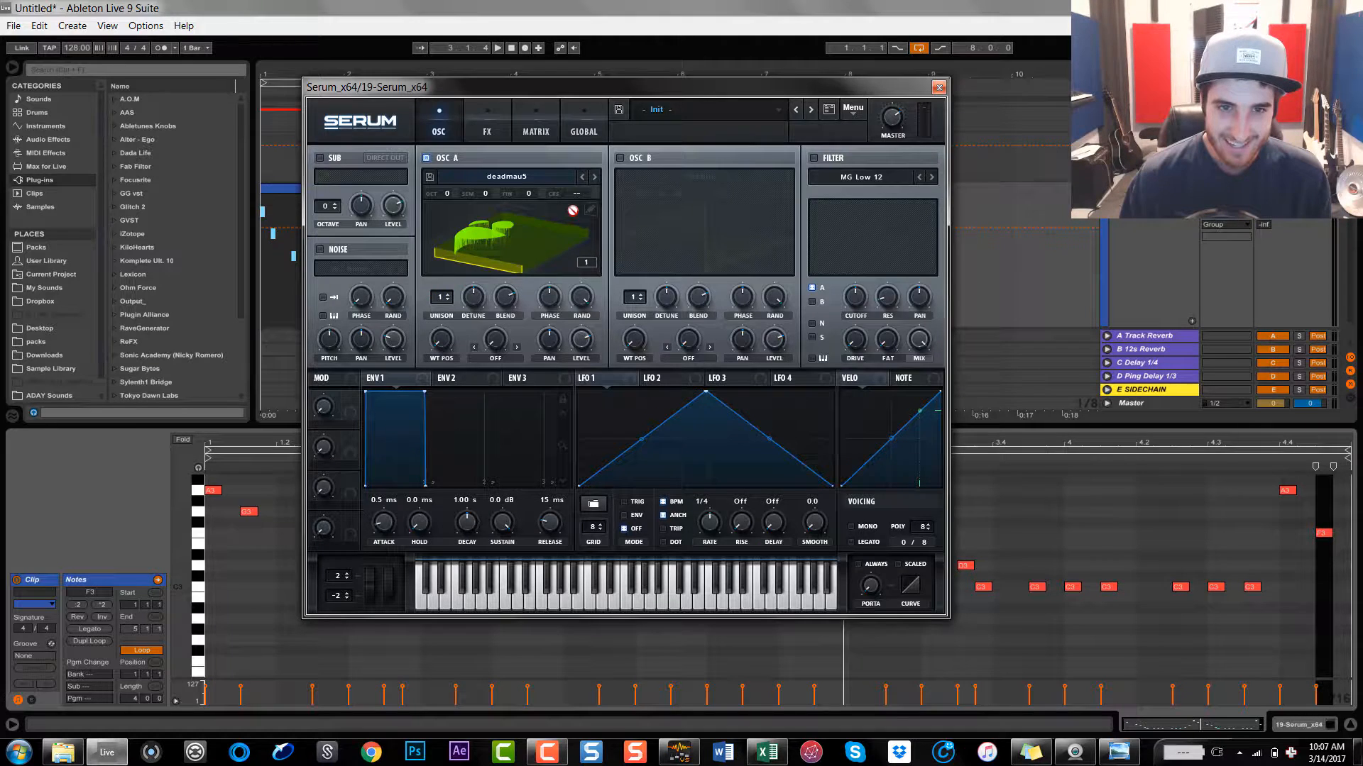
left_click(591, 209)
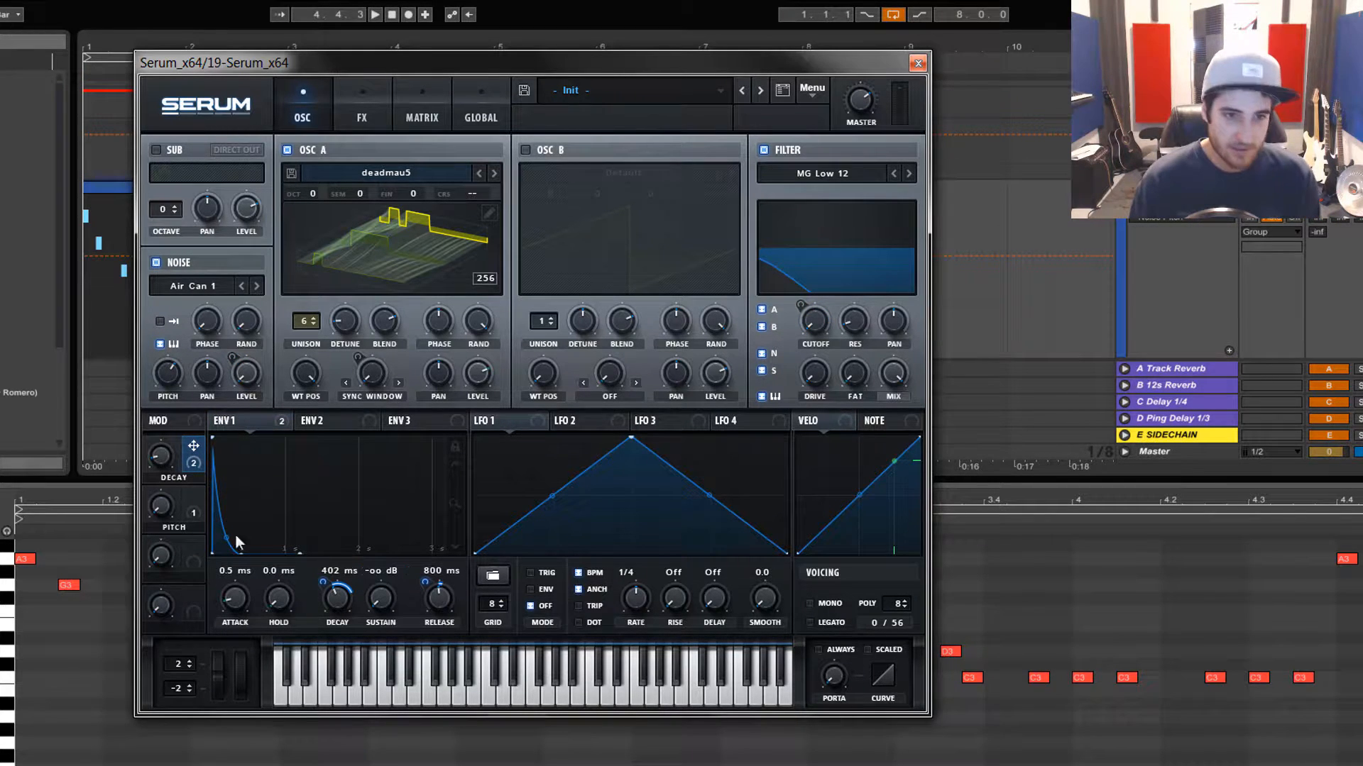
Set envelope 1's attack to 0.0 ms.
left_click_drag(163, 456, 281, 594)
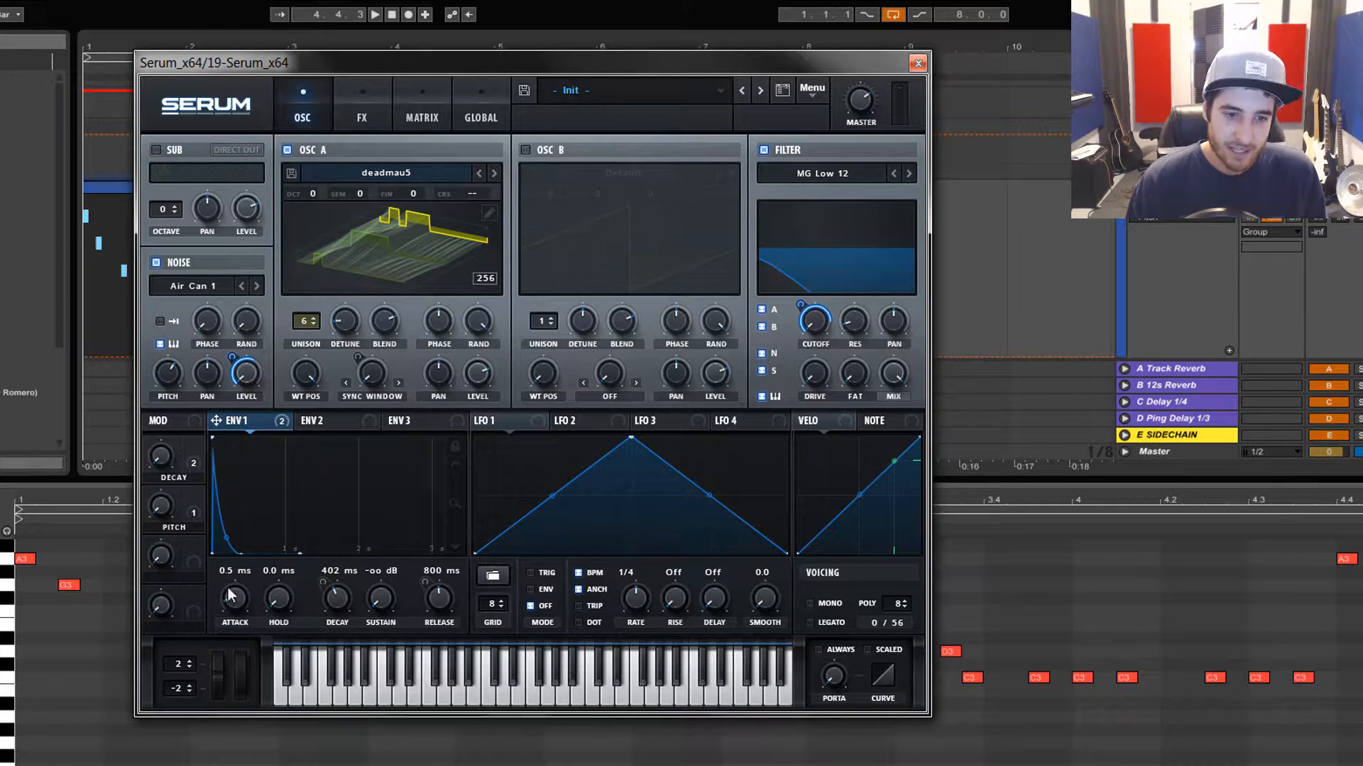
left_click_drag(228, 594, 229, 603)
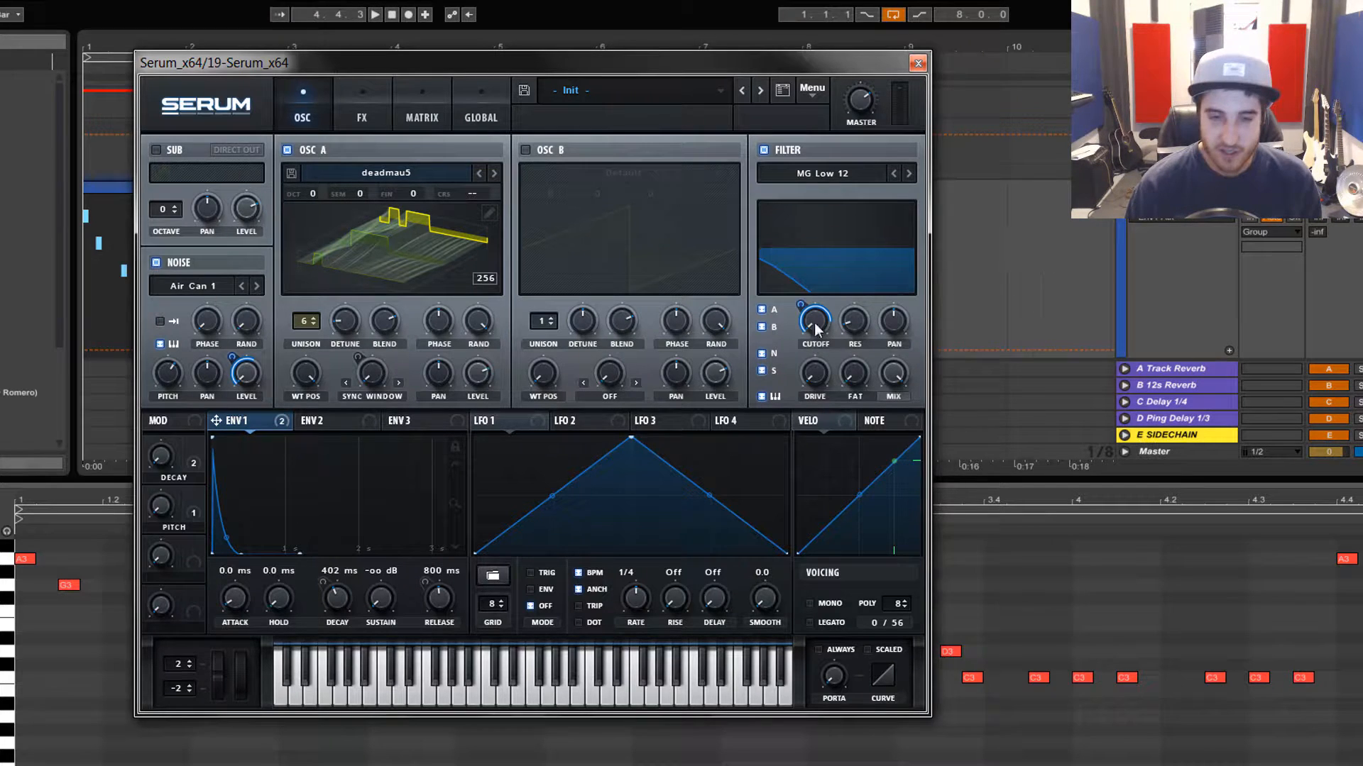
Adjust the filter's resonance and fat, and assign envelope 1 to modulate the resonance.
left_click_drag(847, 325, 853, 301)
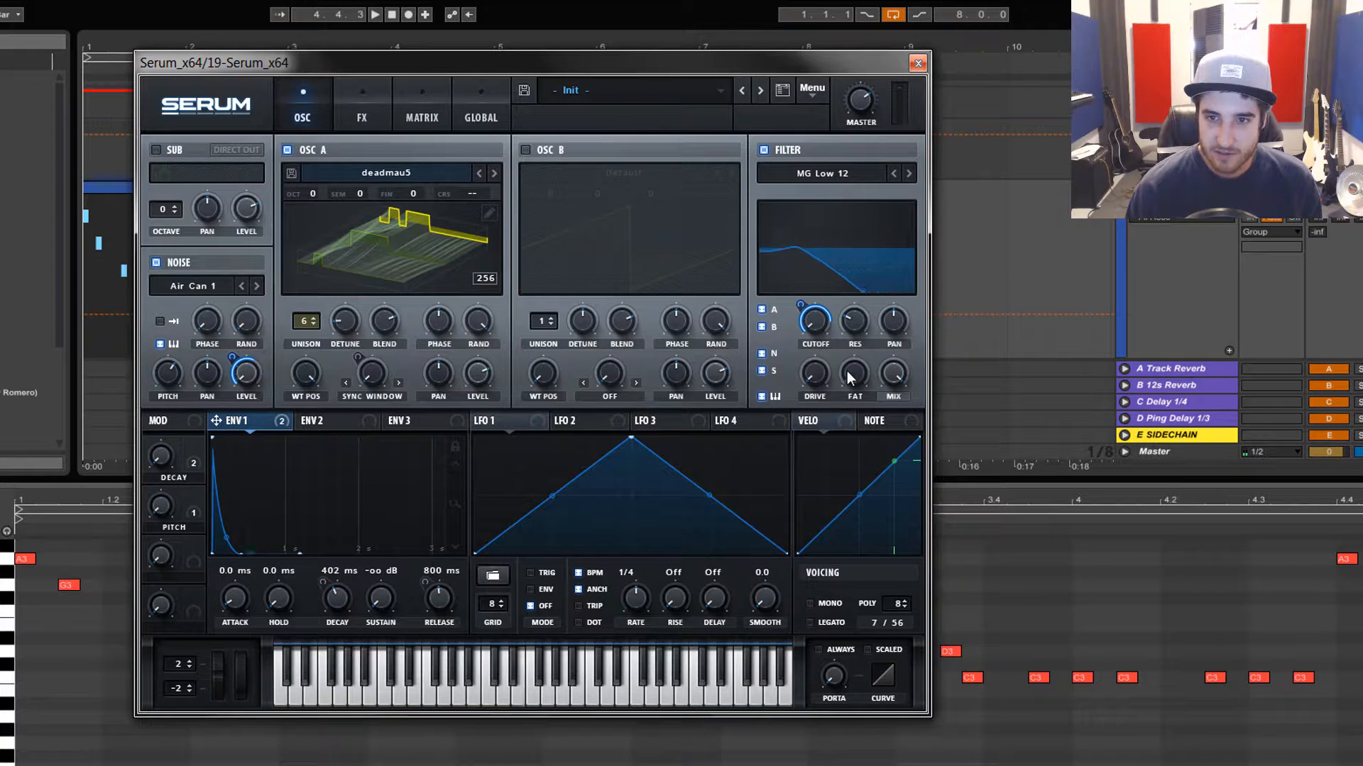
left_click_drag(852, 374, 856, 418)
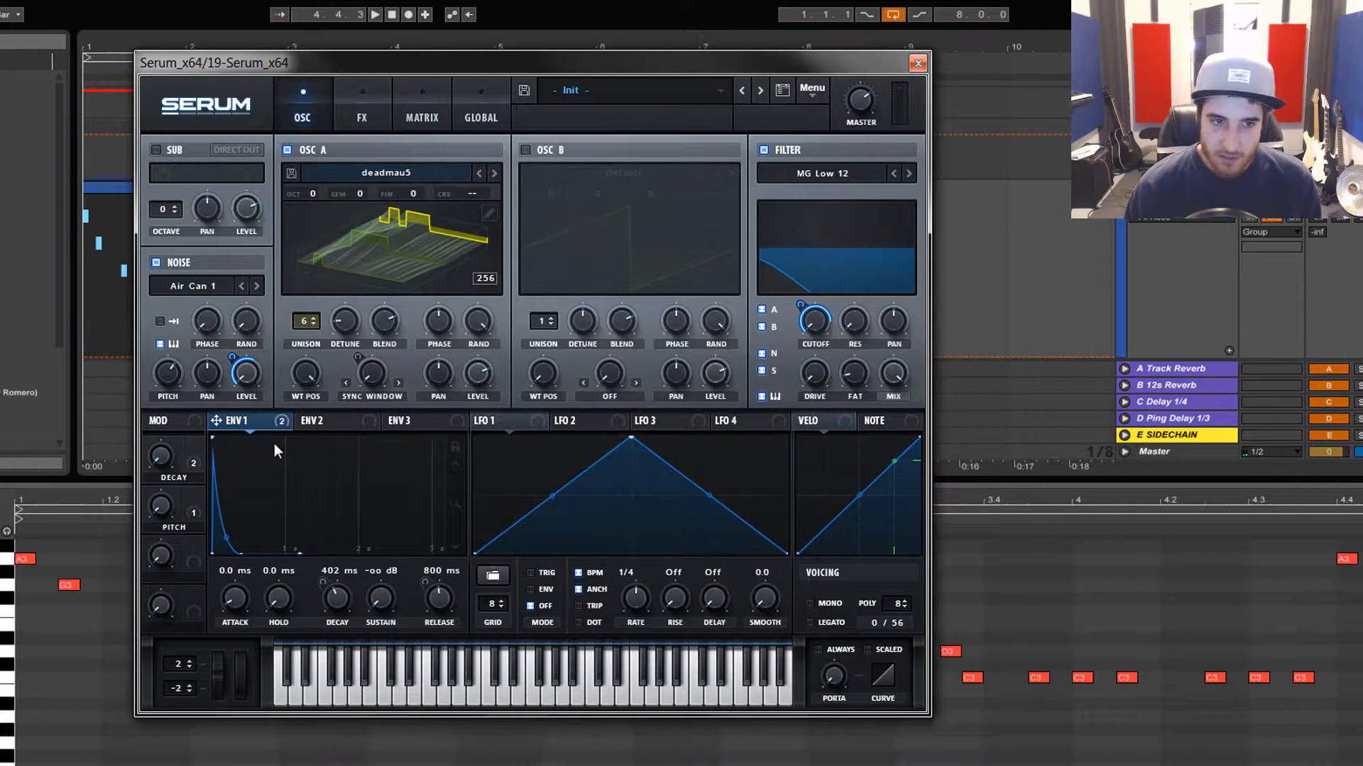
left_click_drag(224, 422, 854, 323)
left_click_drag(854, 323, 844, 387)
left_click_drag(845, 396, 845, 397)
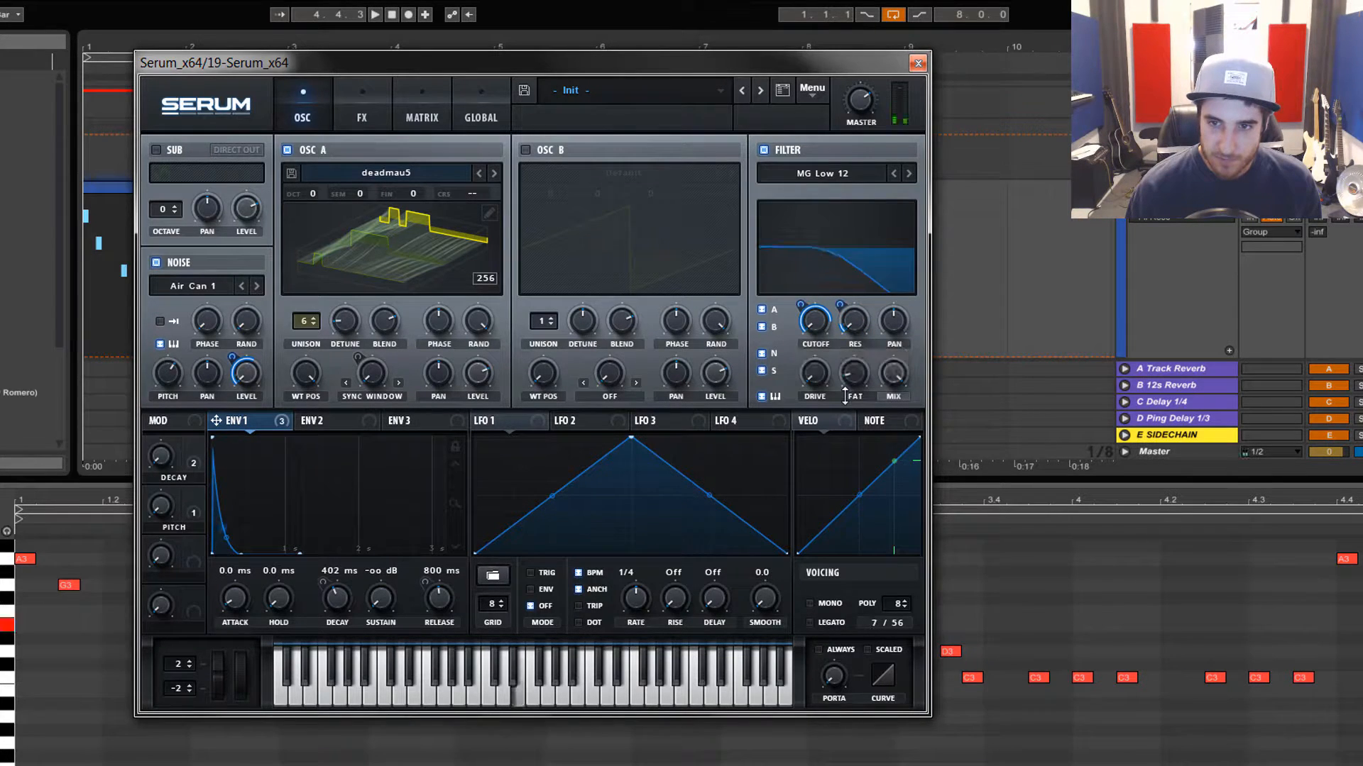
left_click_drag(839, 303, 893, 343)
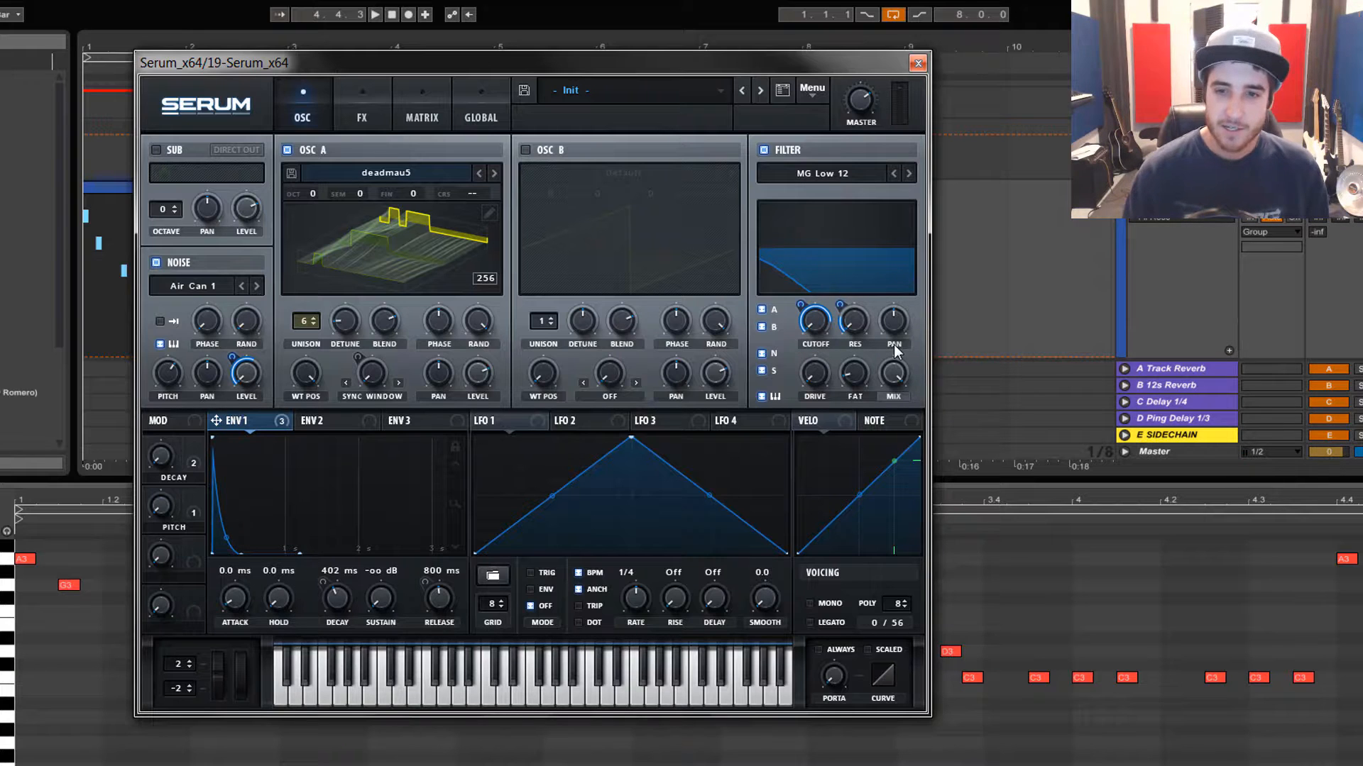
Look over the effects rack and the oscillator page, and play the loop with all effects bypassed.
left_click(372, 95)
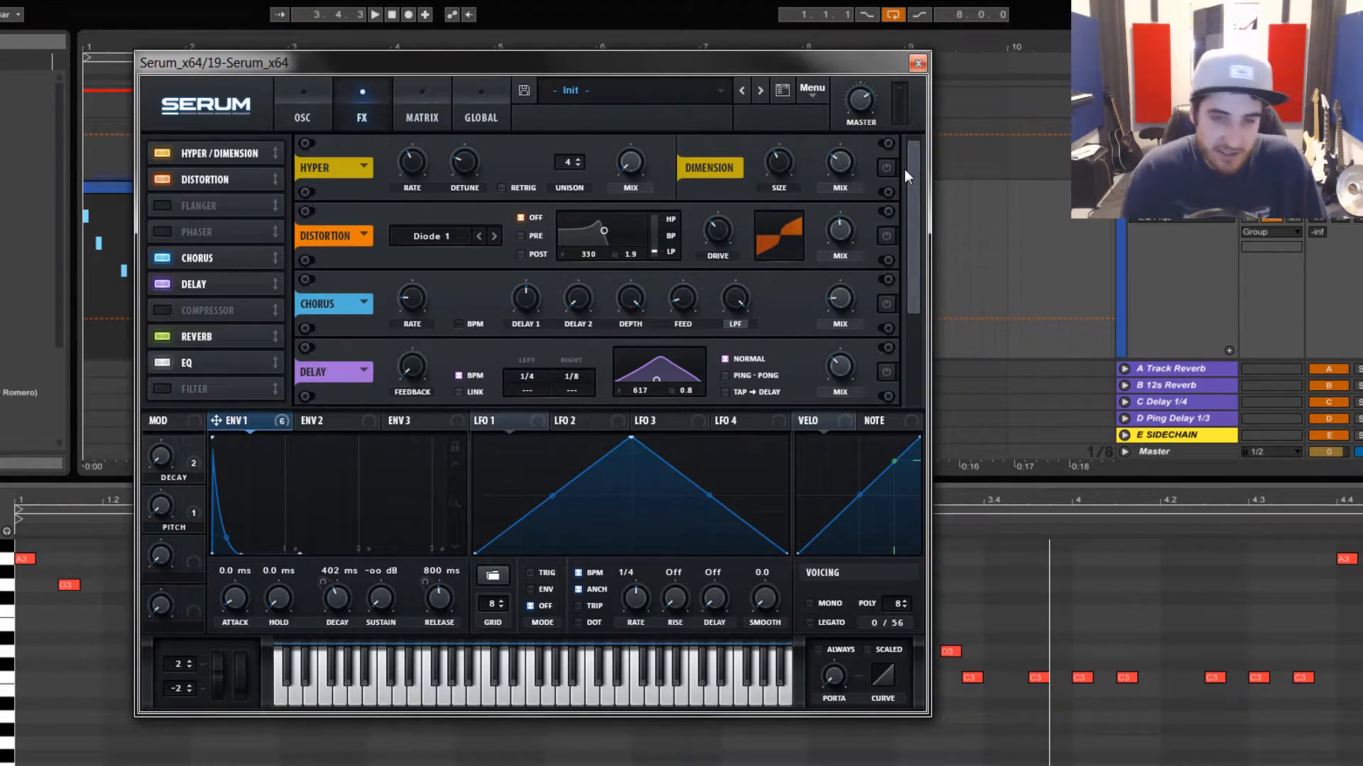
left_click(314, 113)
left_click(362, 109)
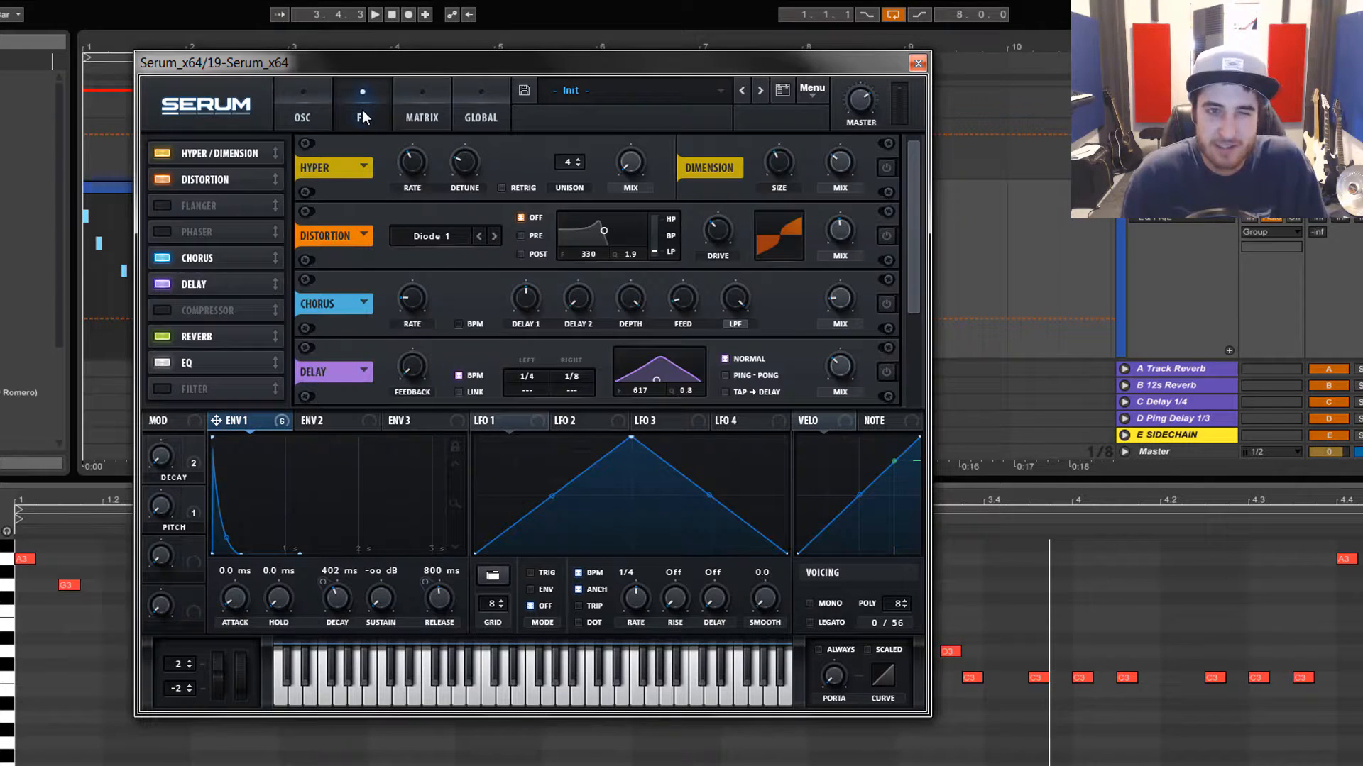
left_click(317, 112)
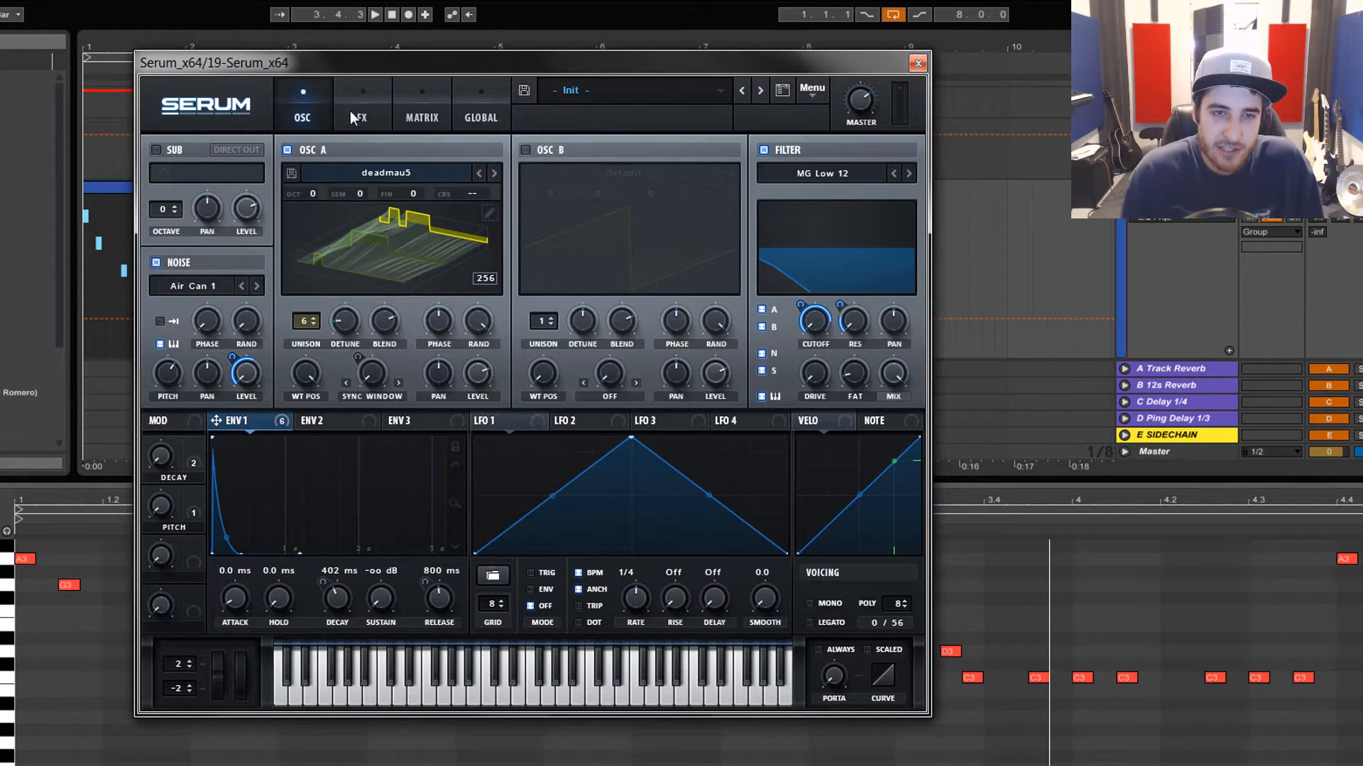
left_click(348, 110)
left_click(313, 104)
key("space")
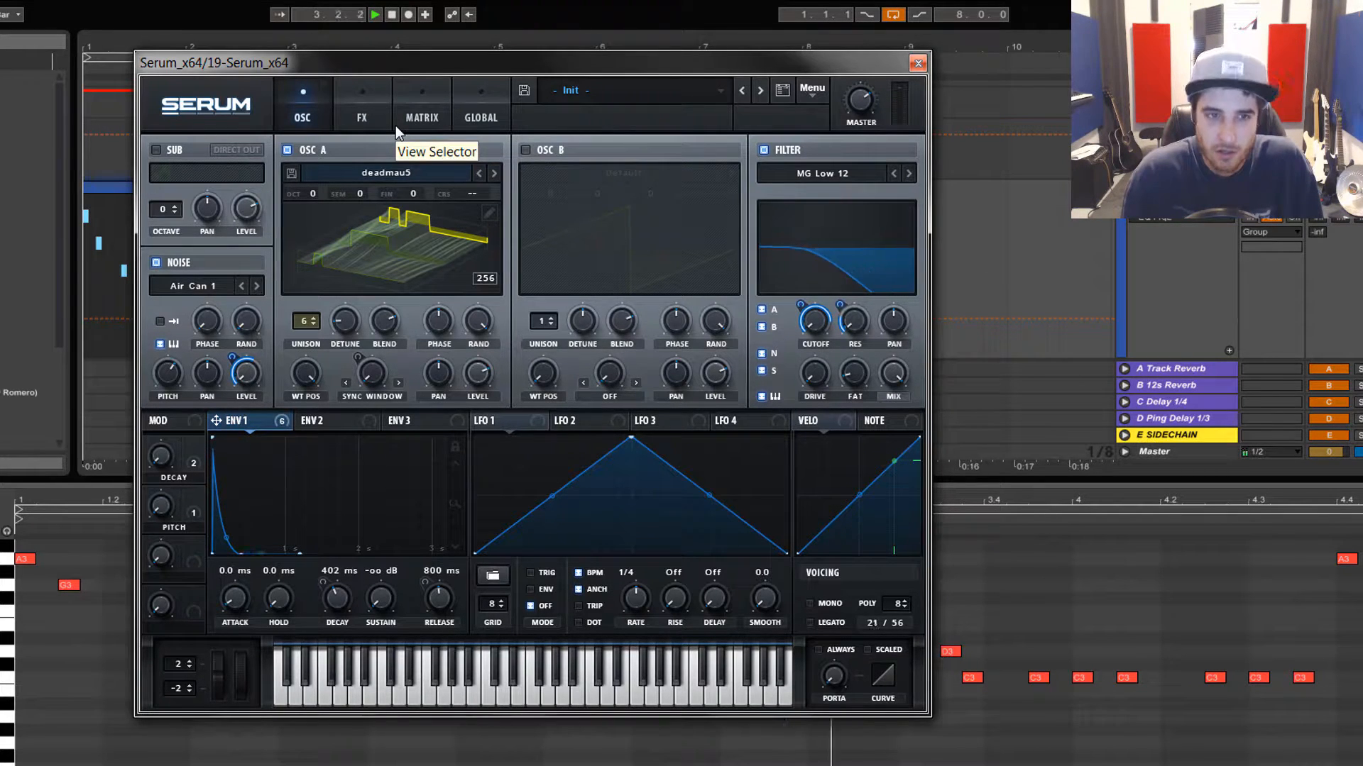
key("space")
Turn on the Hyper/Dimension effect, check the dimension size and mix amounts, and play the loop.
left_click(377, 117)
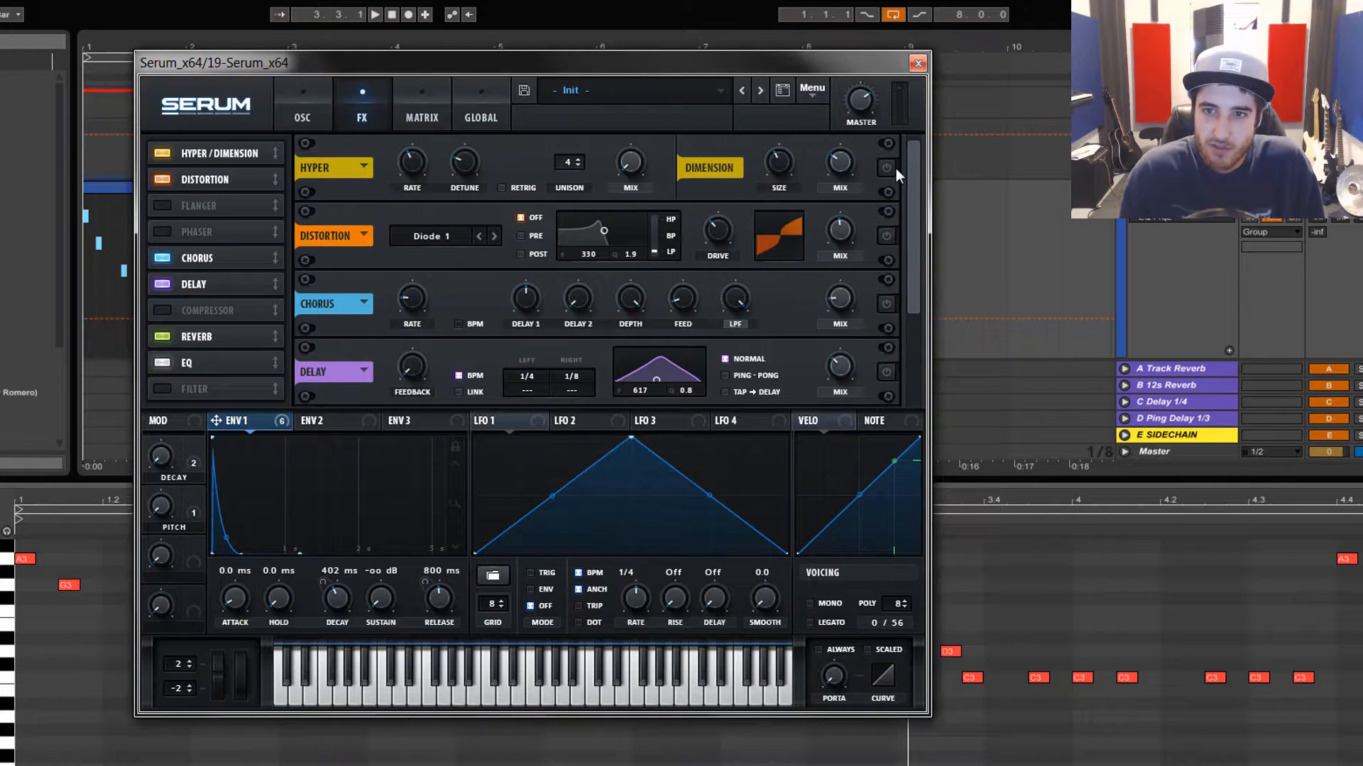
mouse_move(782, 169)
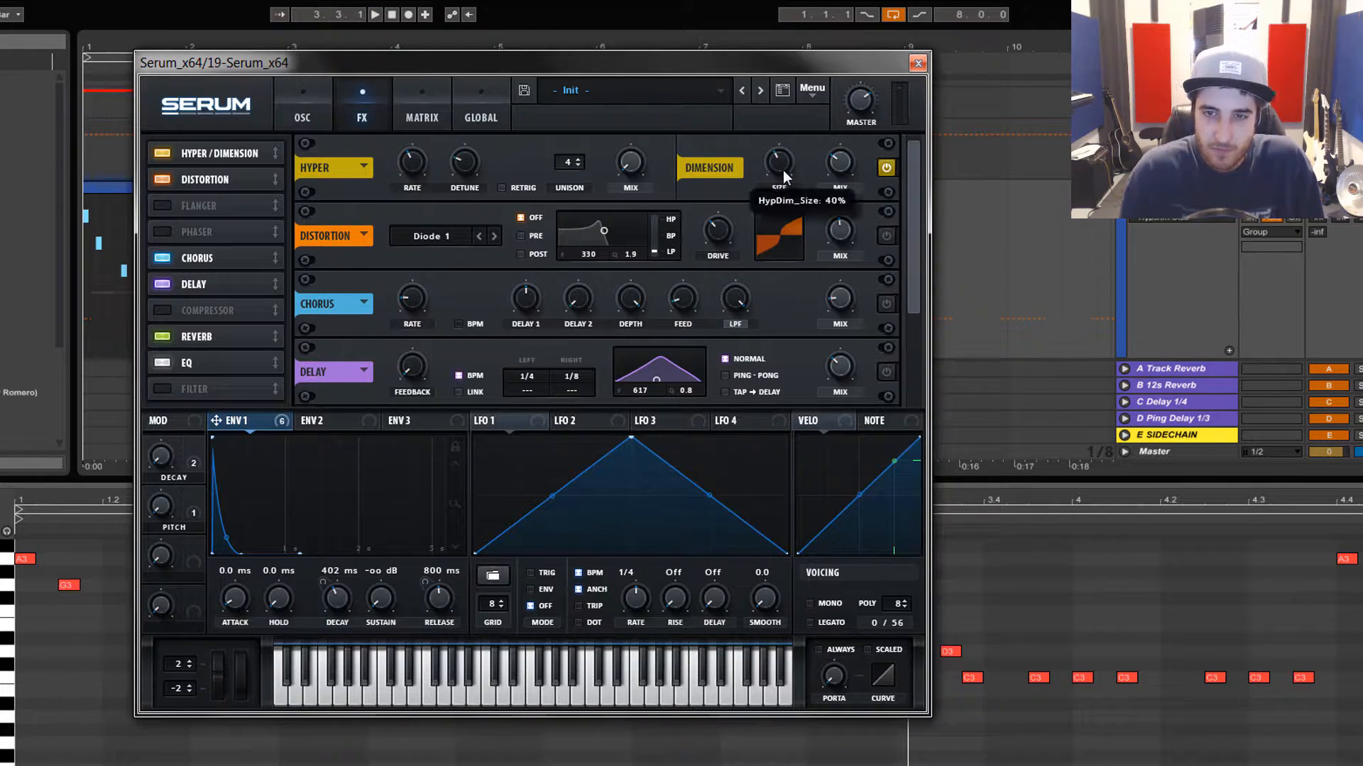
mouse_move(840, 166)
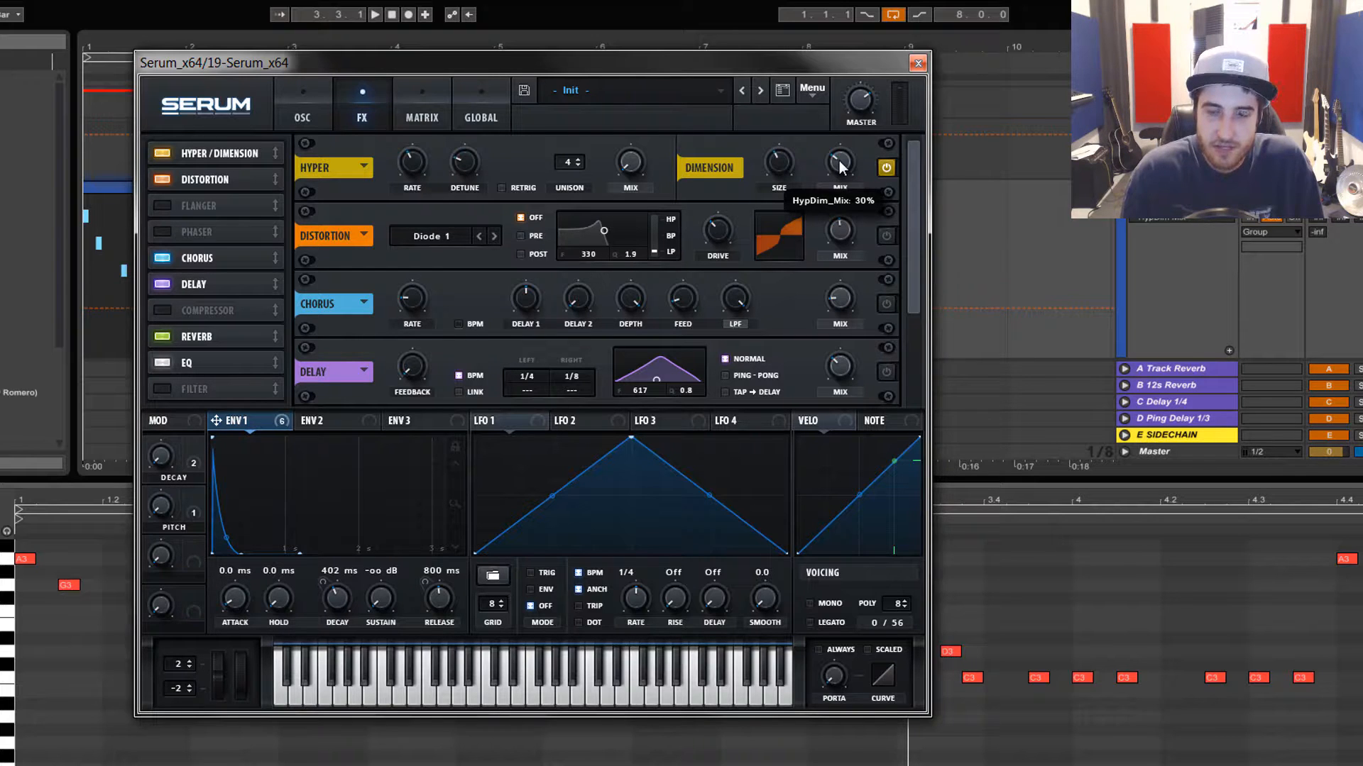
key("space")
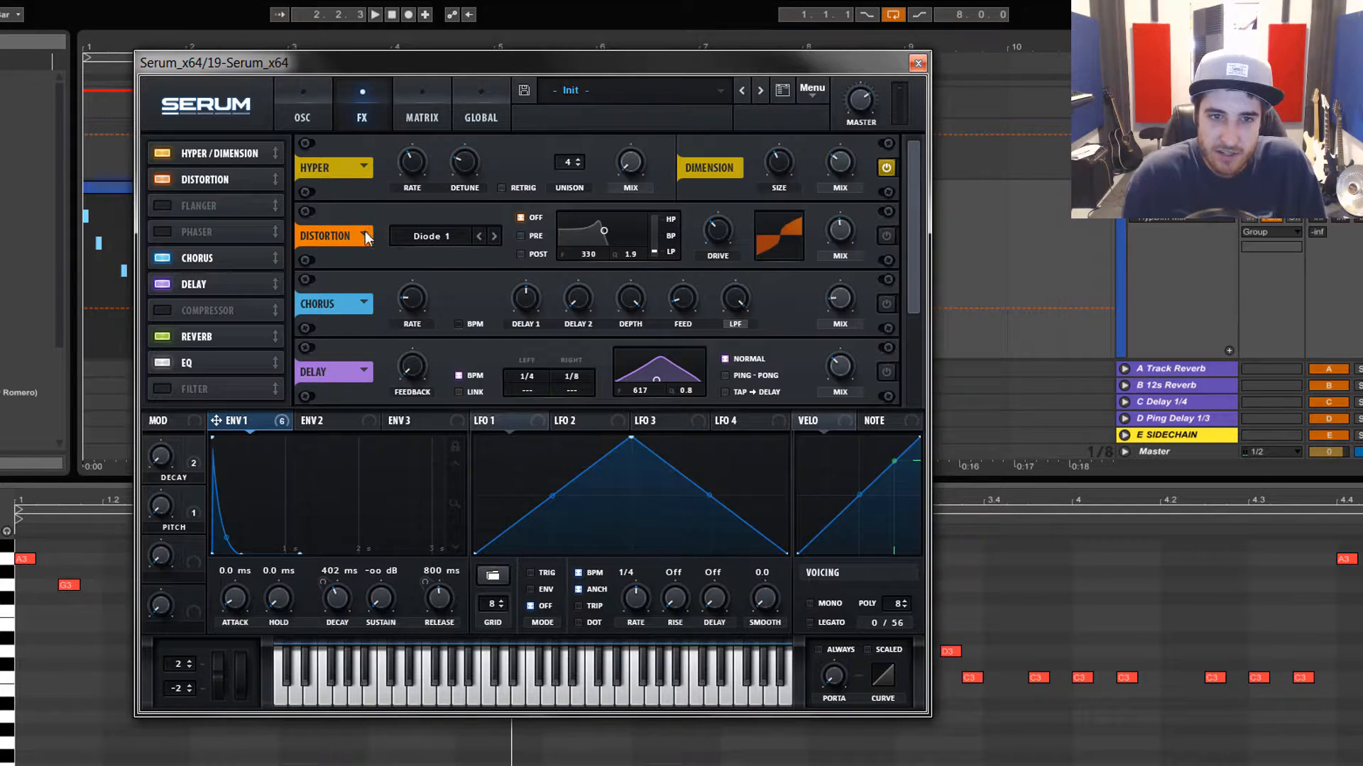
Review the distortion types, turn on the distortion with Diode 1 kept, and play the loop.
left_click(419, 237)
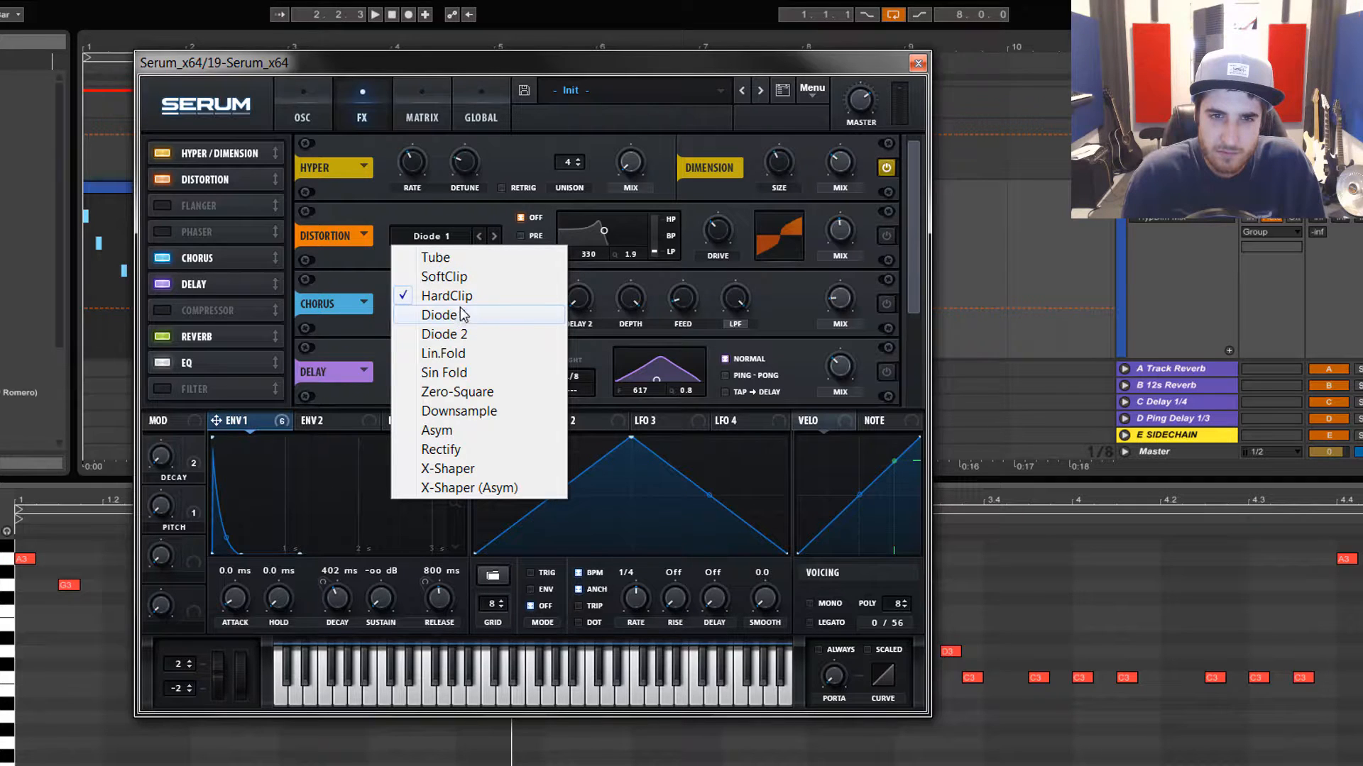
left_click(444, 230)
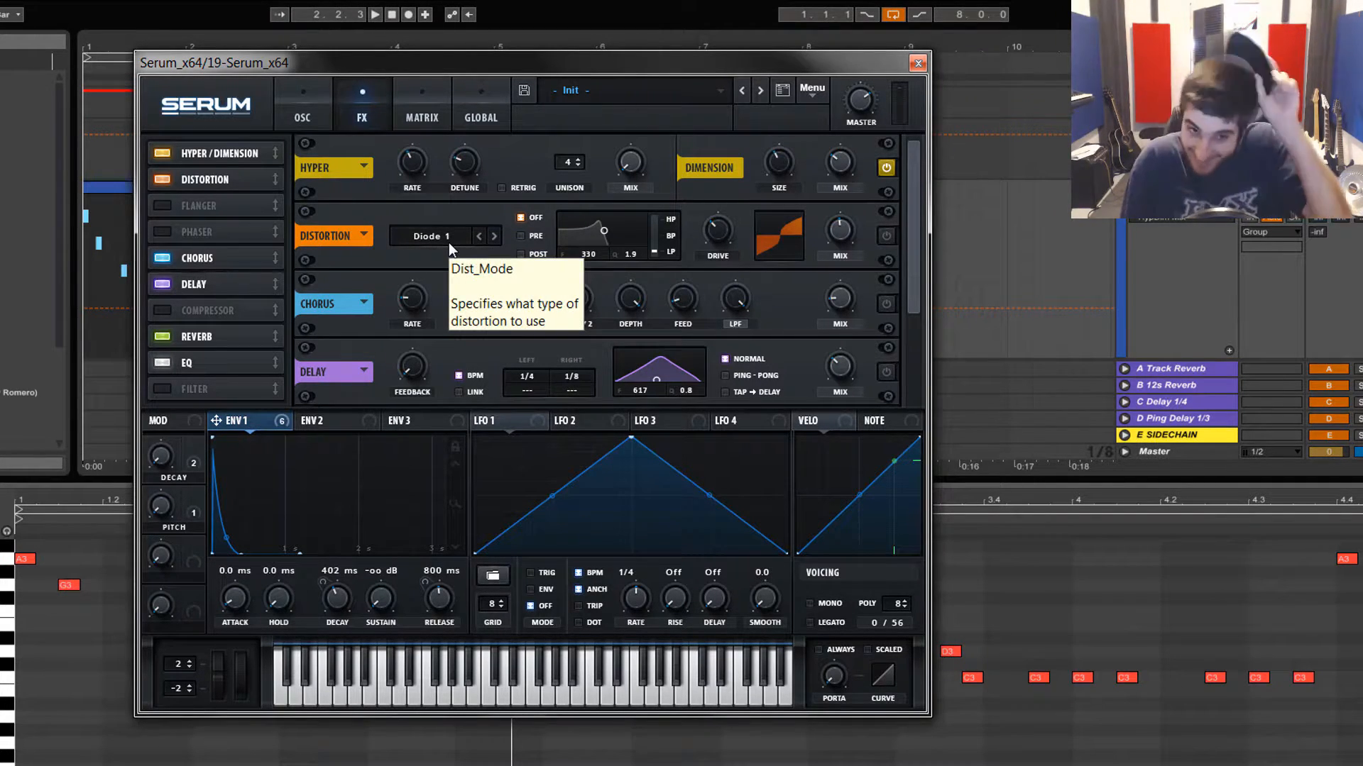
left_click(448, 241)
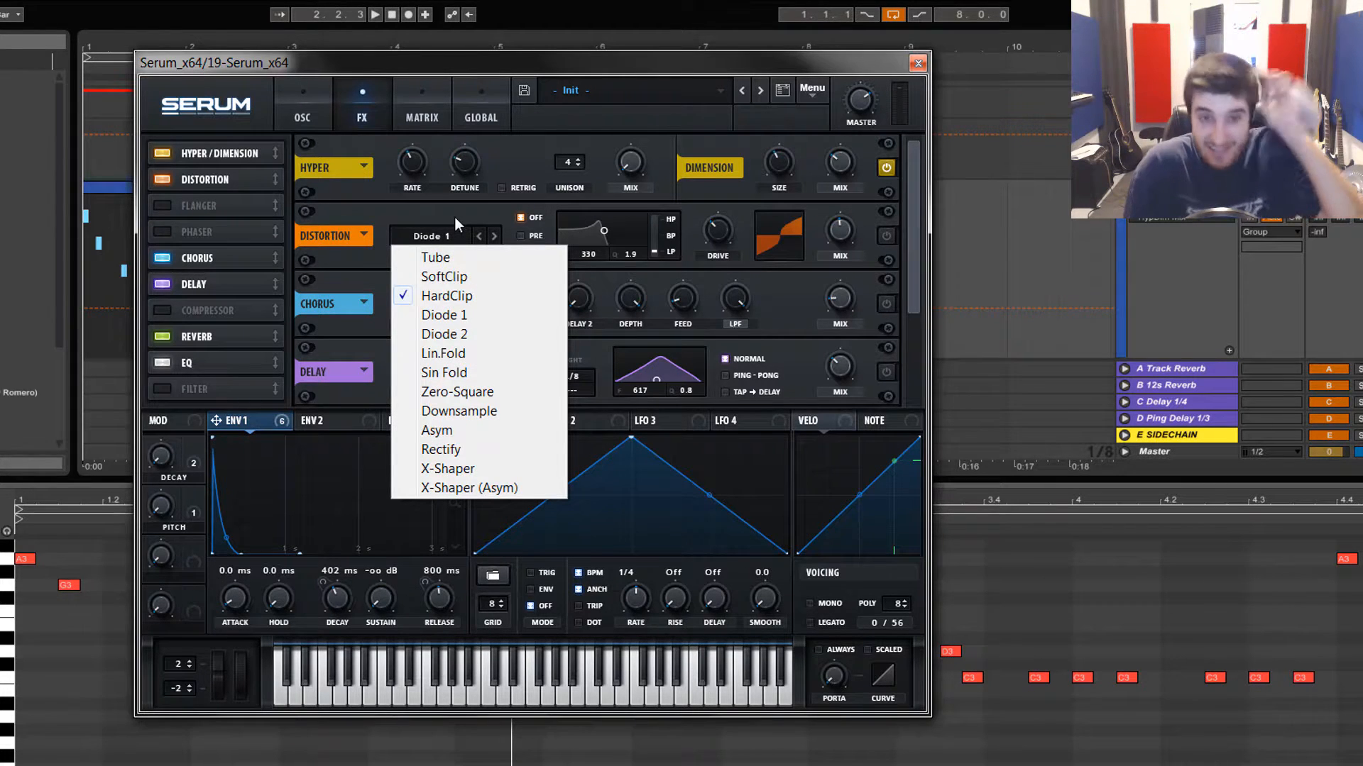
left_click(454, 217)
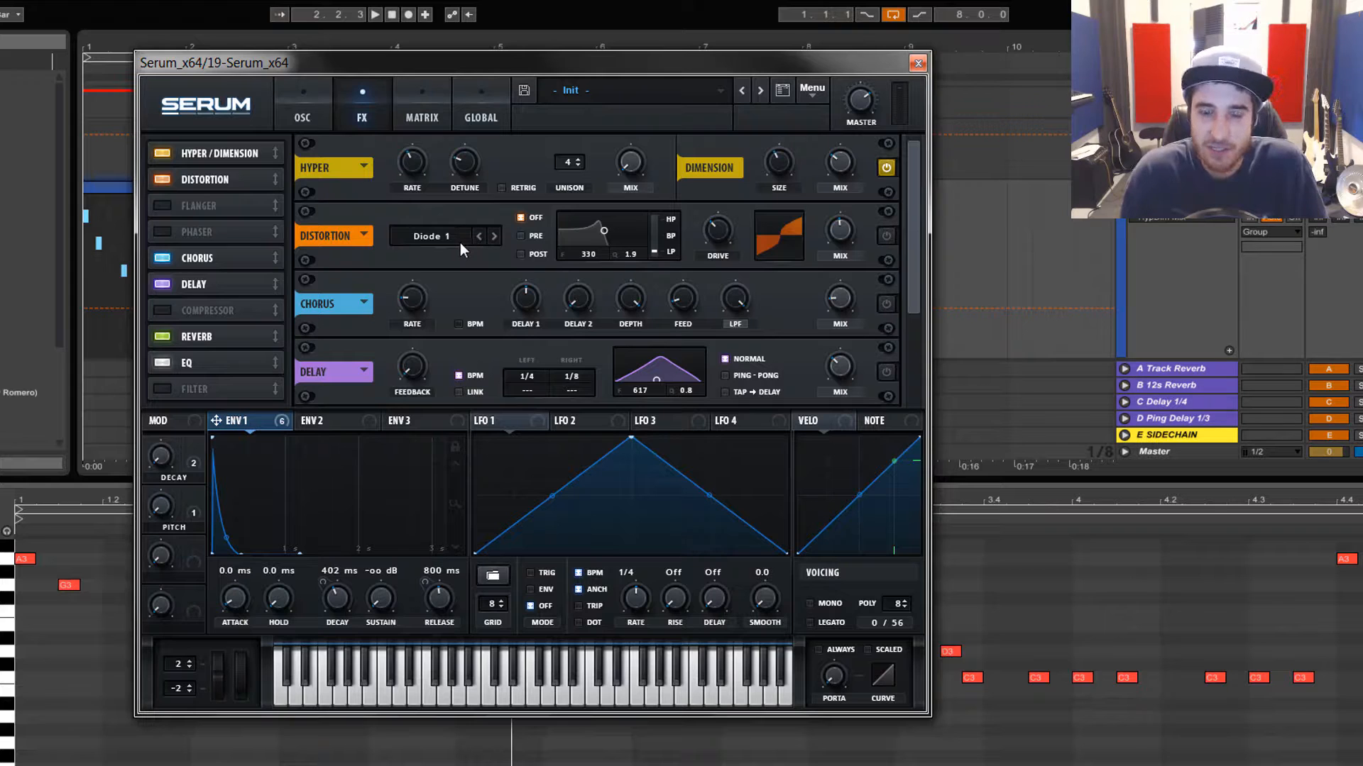
left_click(880, 237)
key("space")
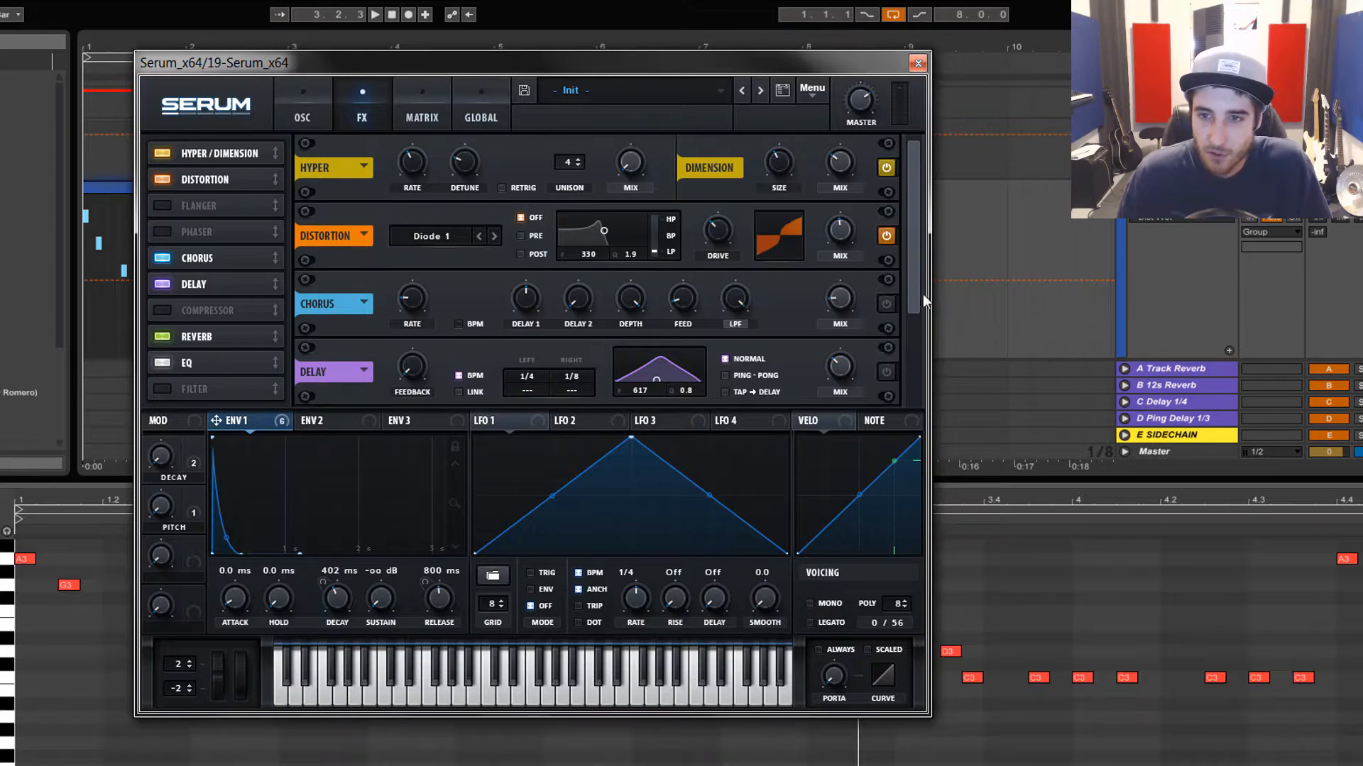
Turn on the chorus effect and raise its mix while the loop plays.
scroll(922, 294, "down", 2)
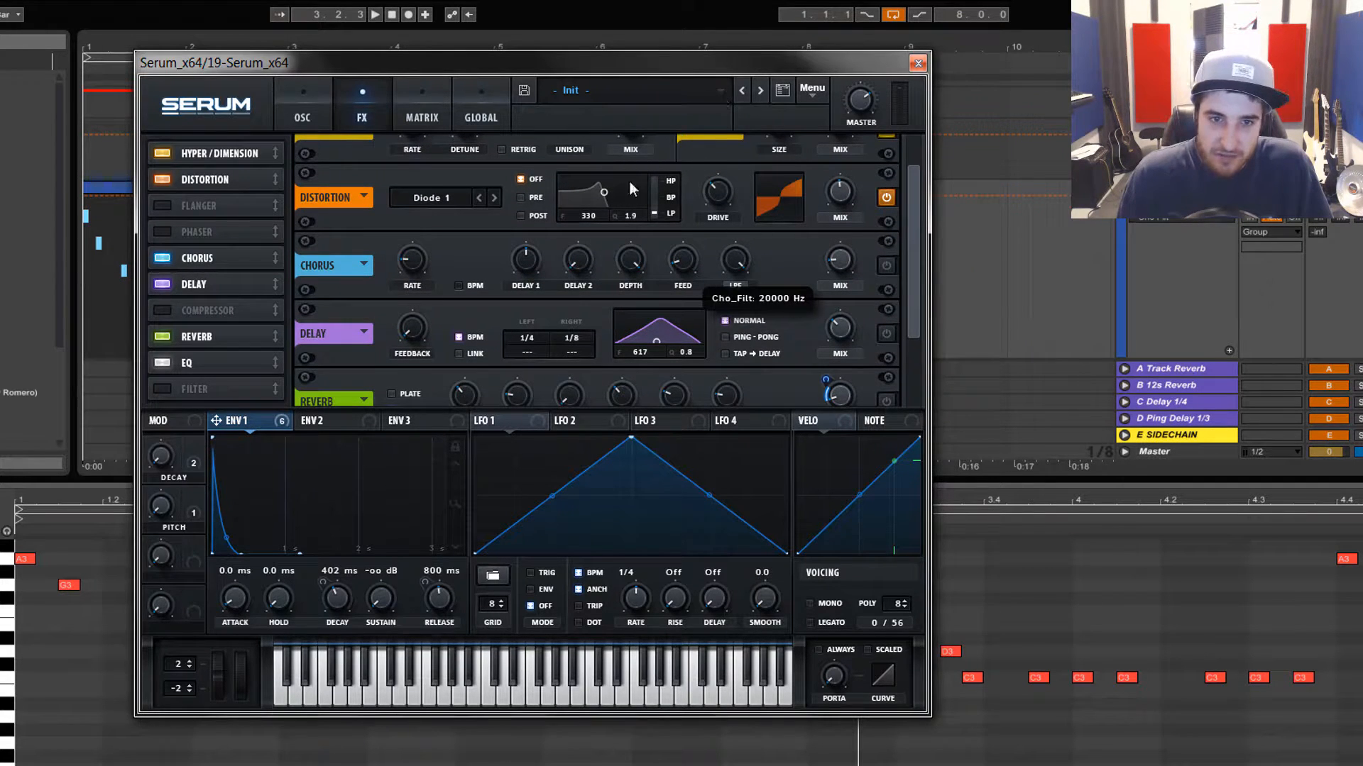
mouse_move(528, 268)
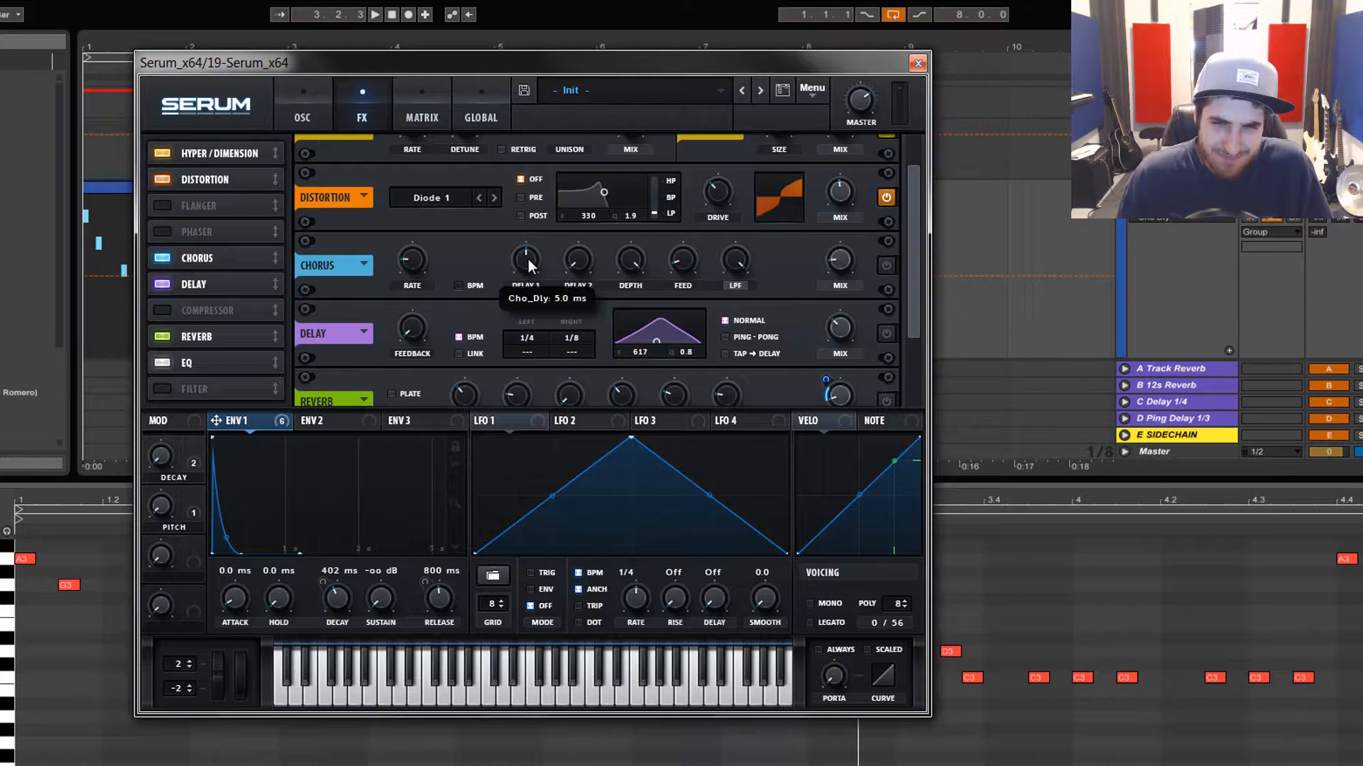
mouse_move(423, 260)
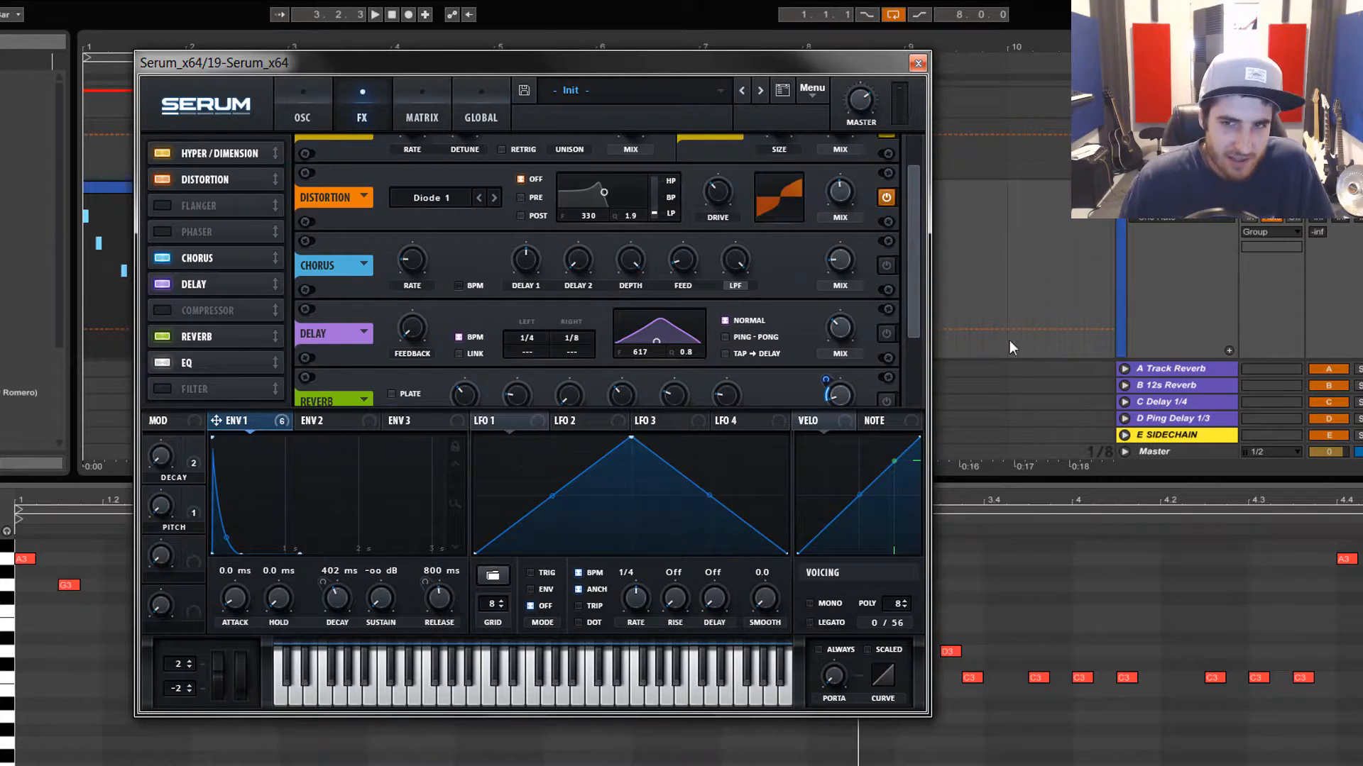
mouse_move(840, 260)
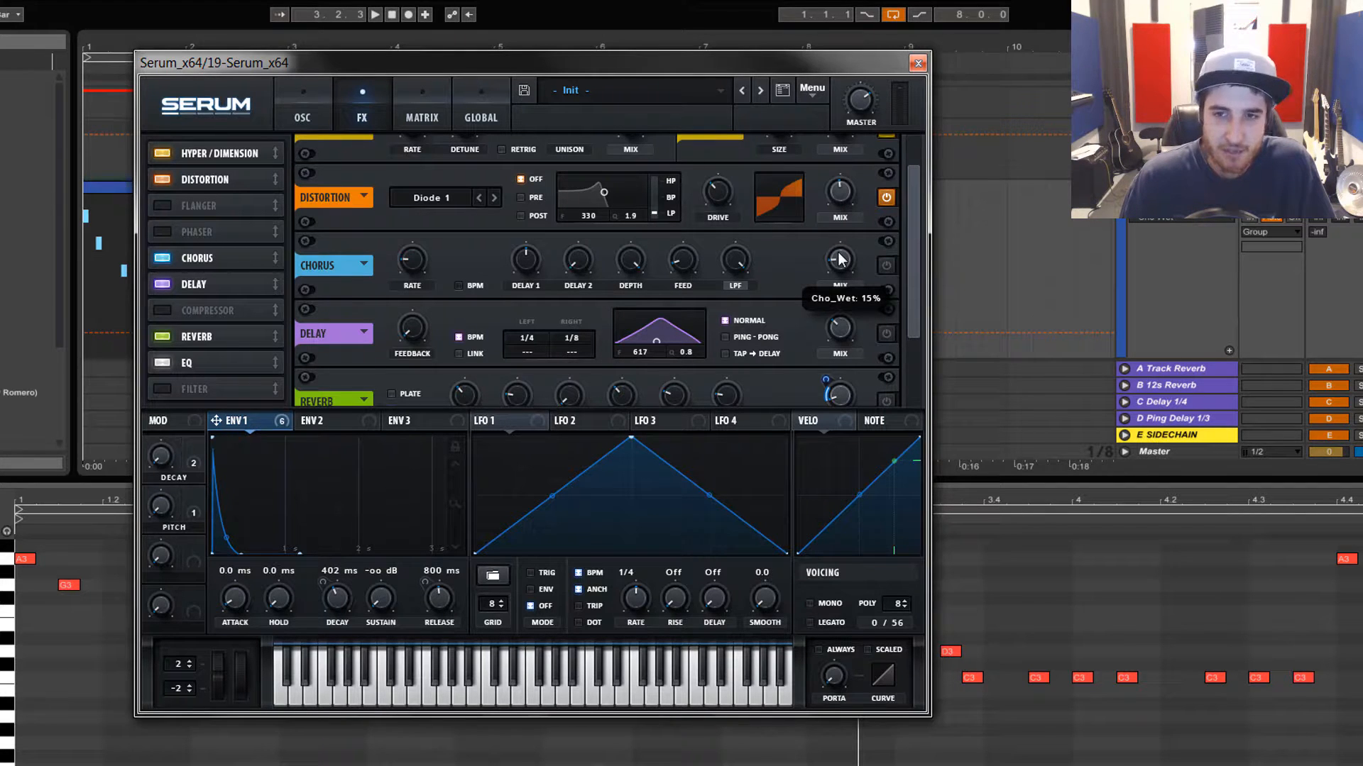
key("space")
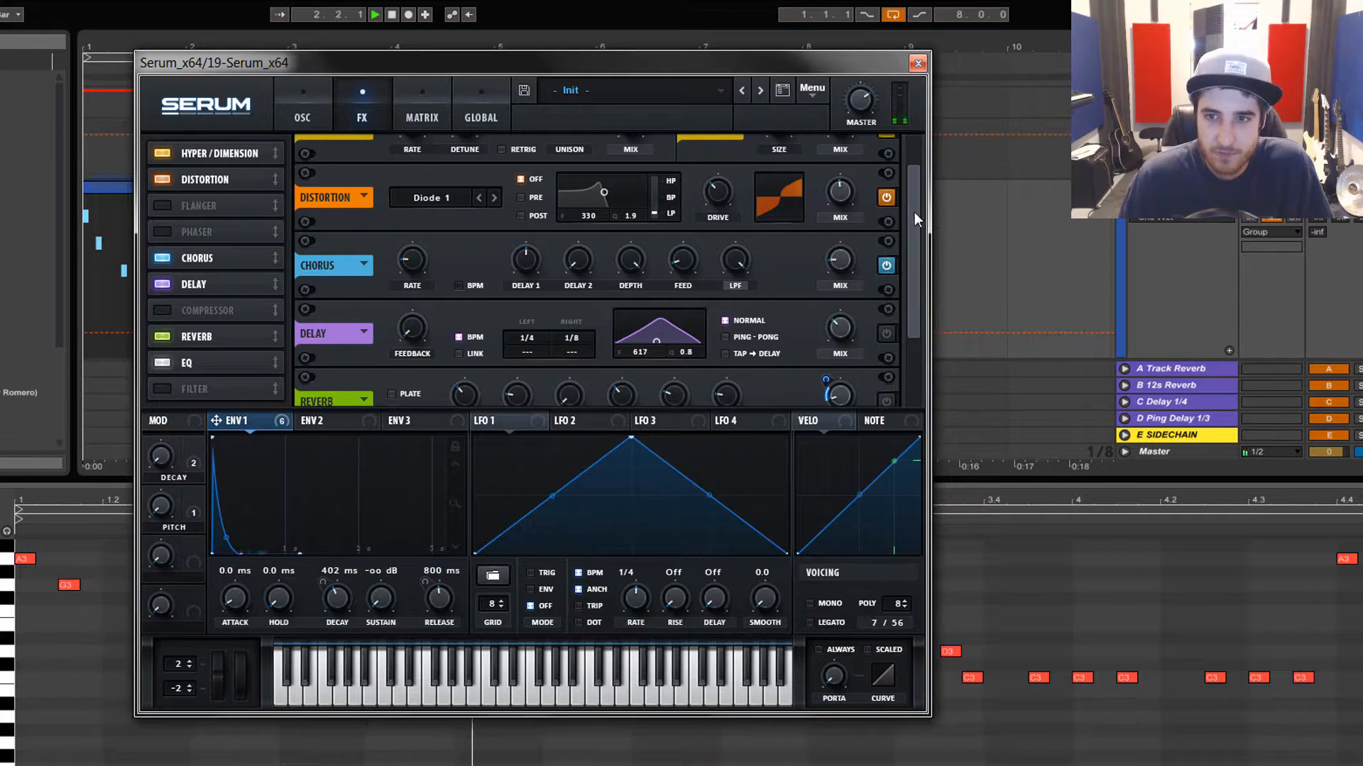
left_click_drag(914, 211, 915, 297)
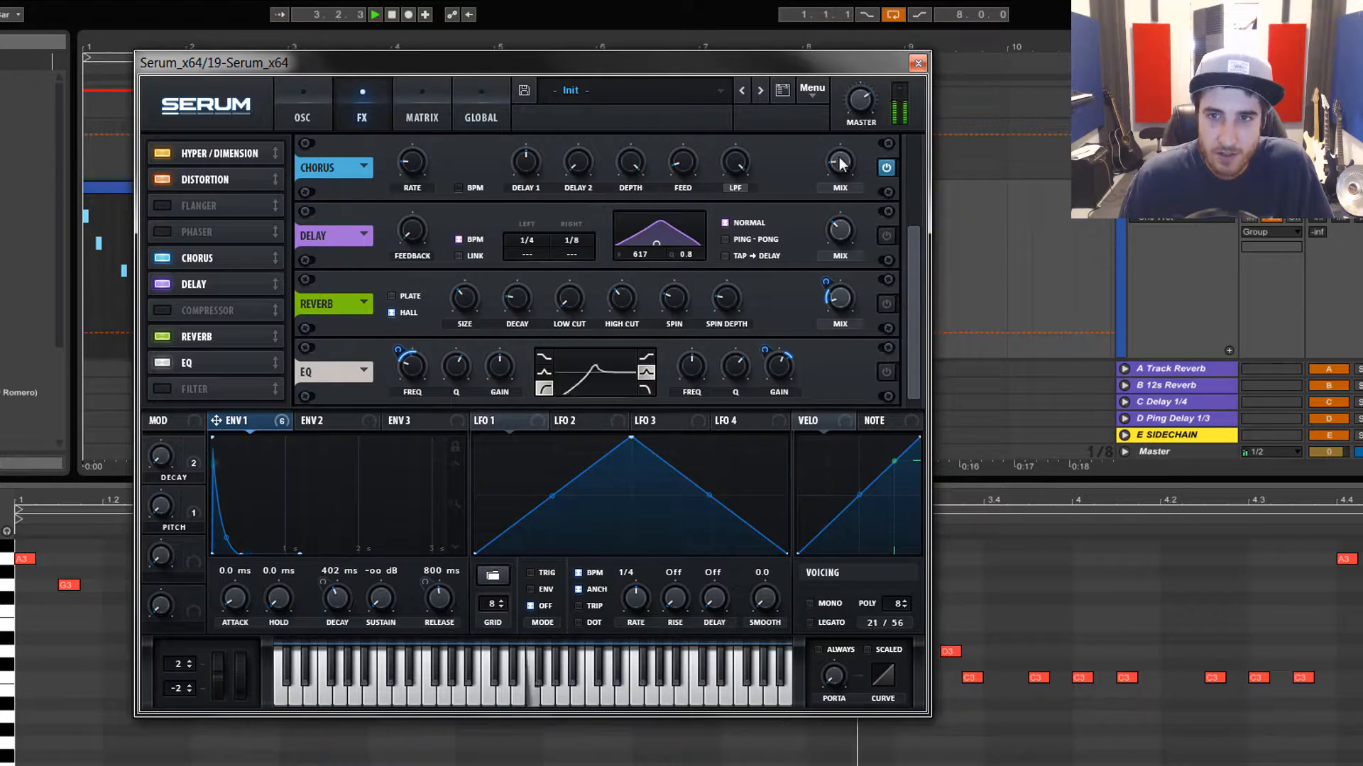
left_click_drag(840, 164, 839, 117)
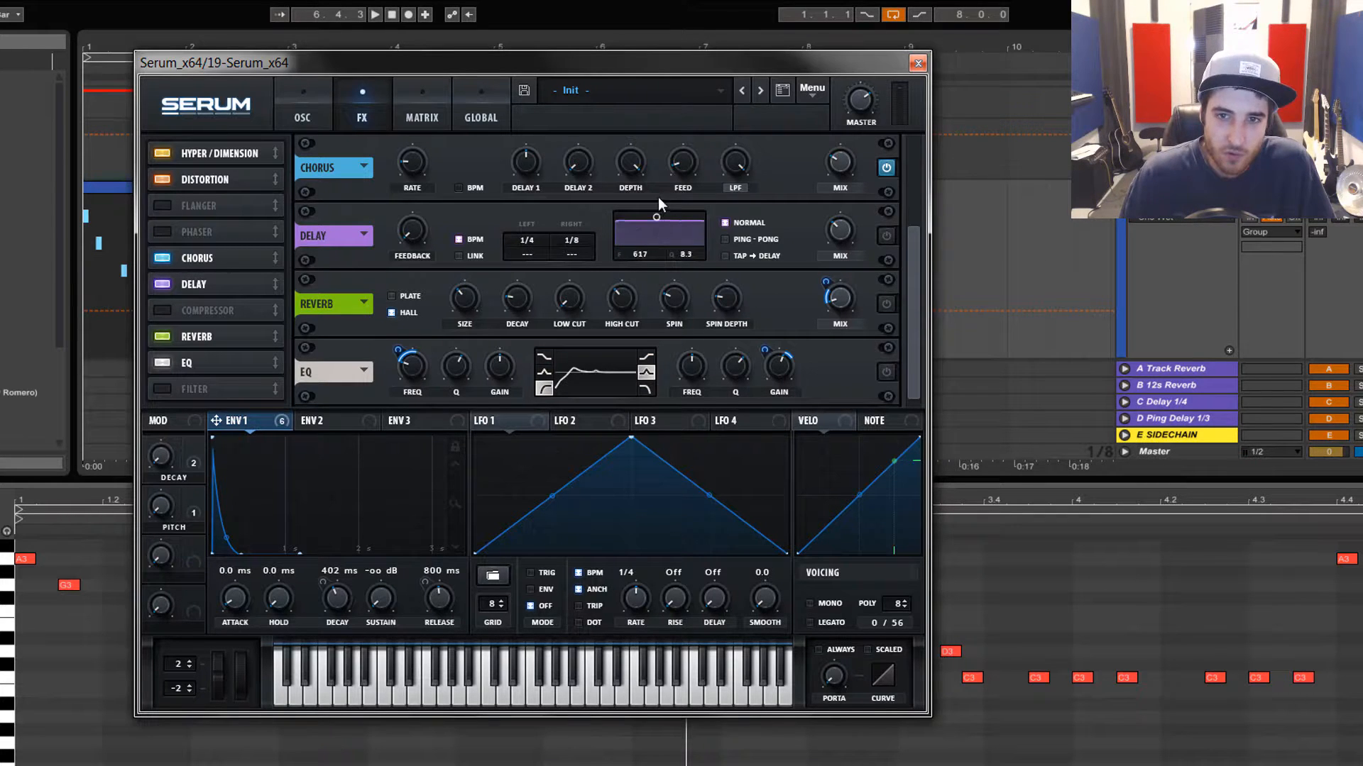
Set the delay's filter to 510 with a width of 0.8, then turn on the delay and fine-tune its mix during playback.
left_click_drag(657, 216, 655, 257)
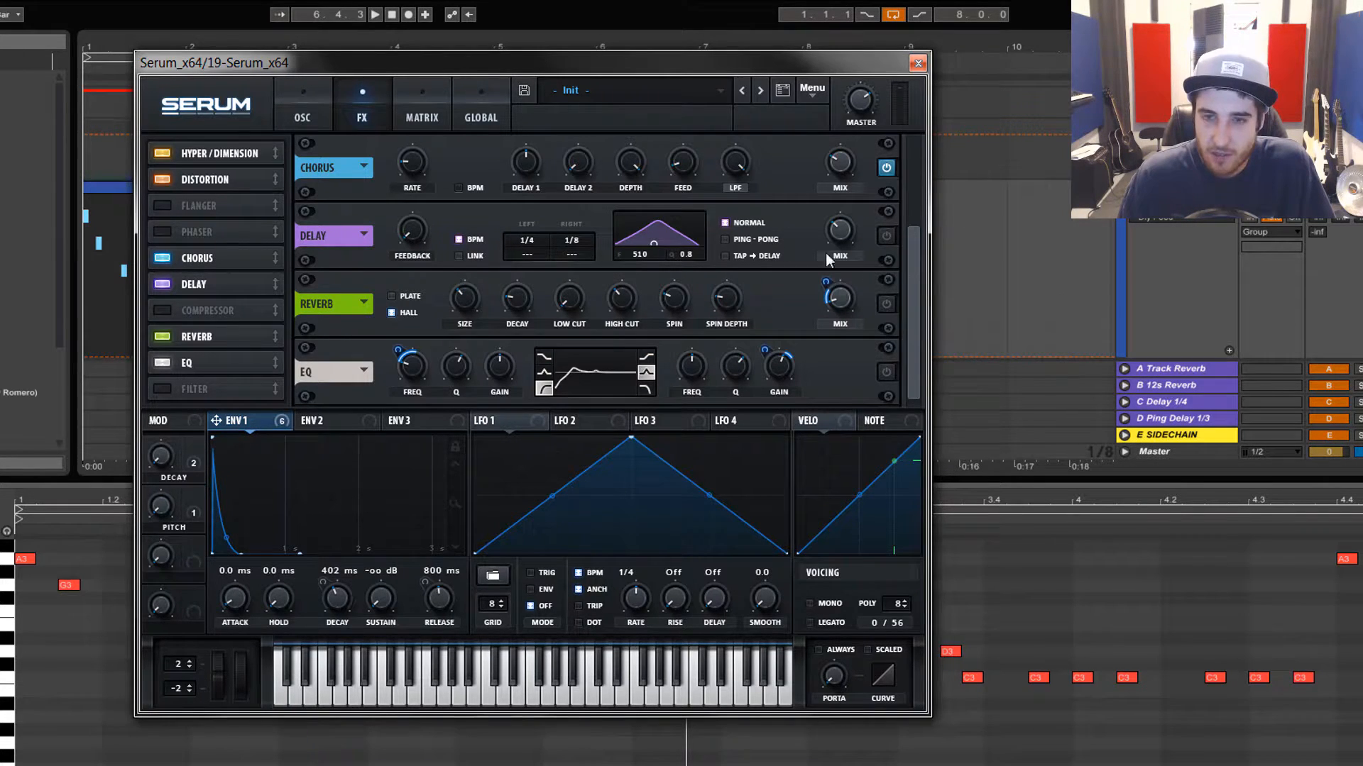
mouse_move(837, 228)
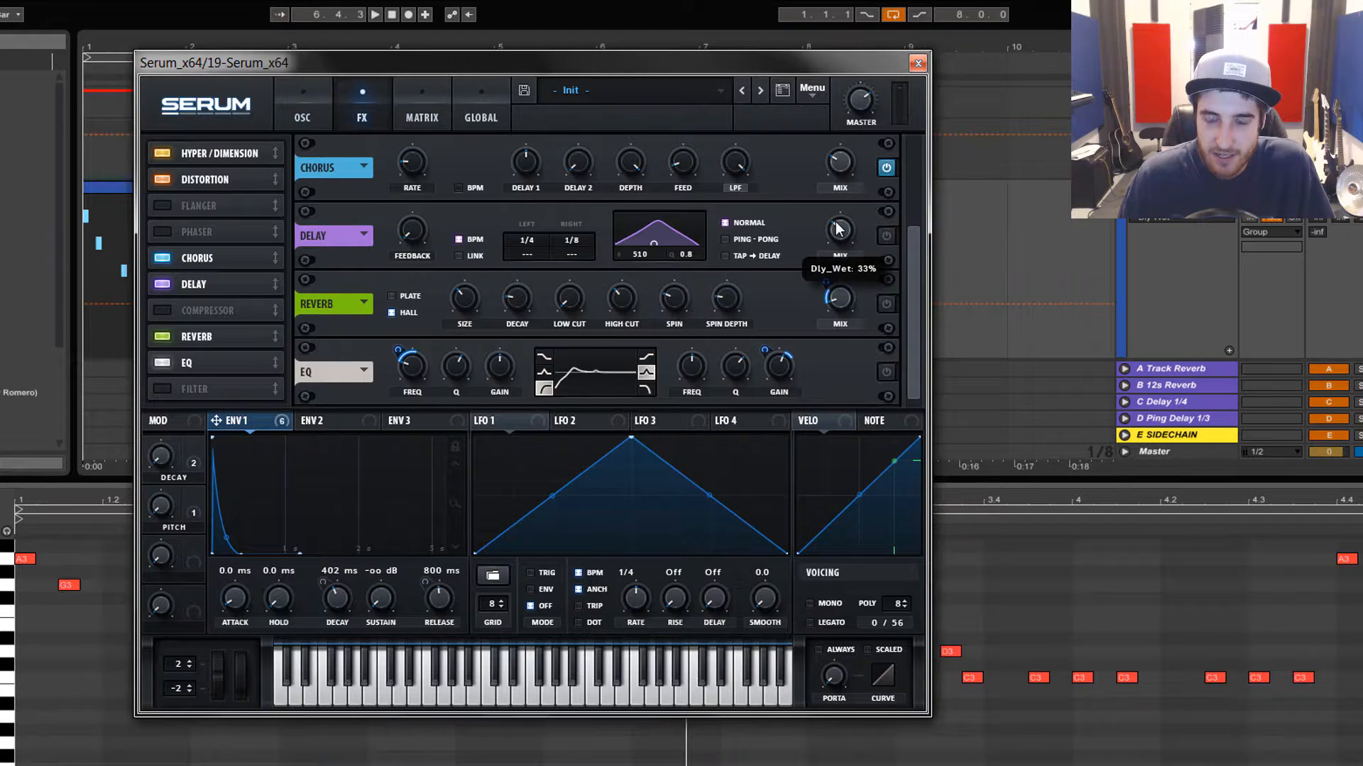
key("space")
left_click(886, 237)
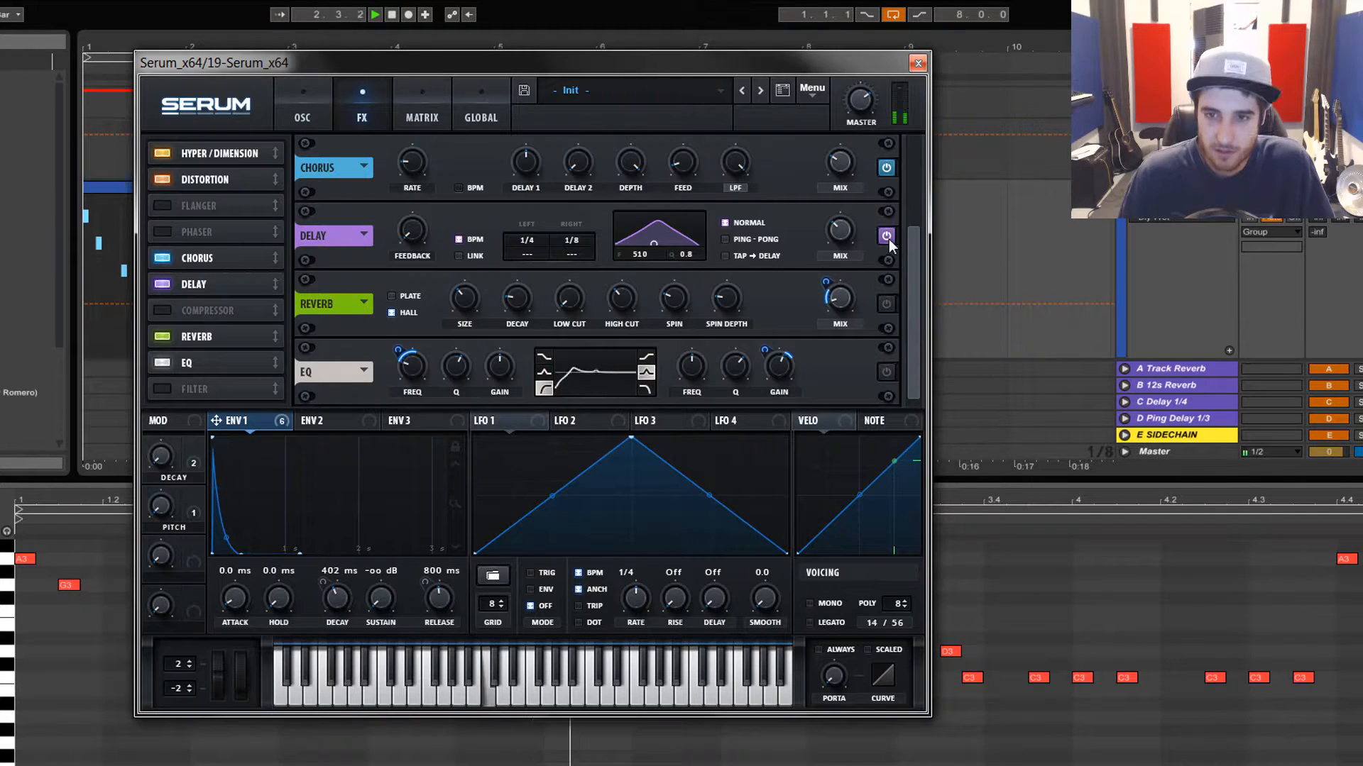
mouse_move(841, 232)
left_mouse_down()
mouse_move(857, 20)
mouse_move(849, 242)
left_mouse_up()
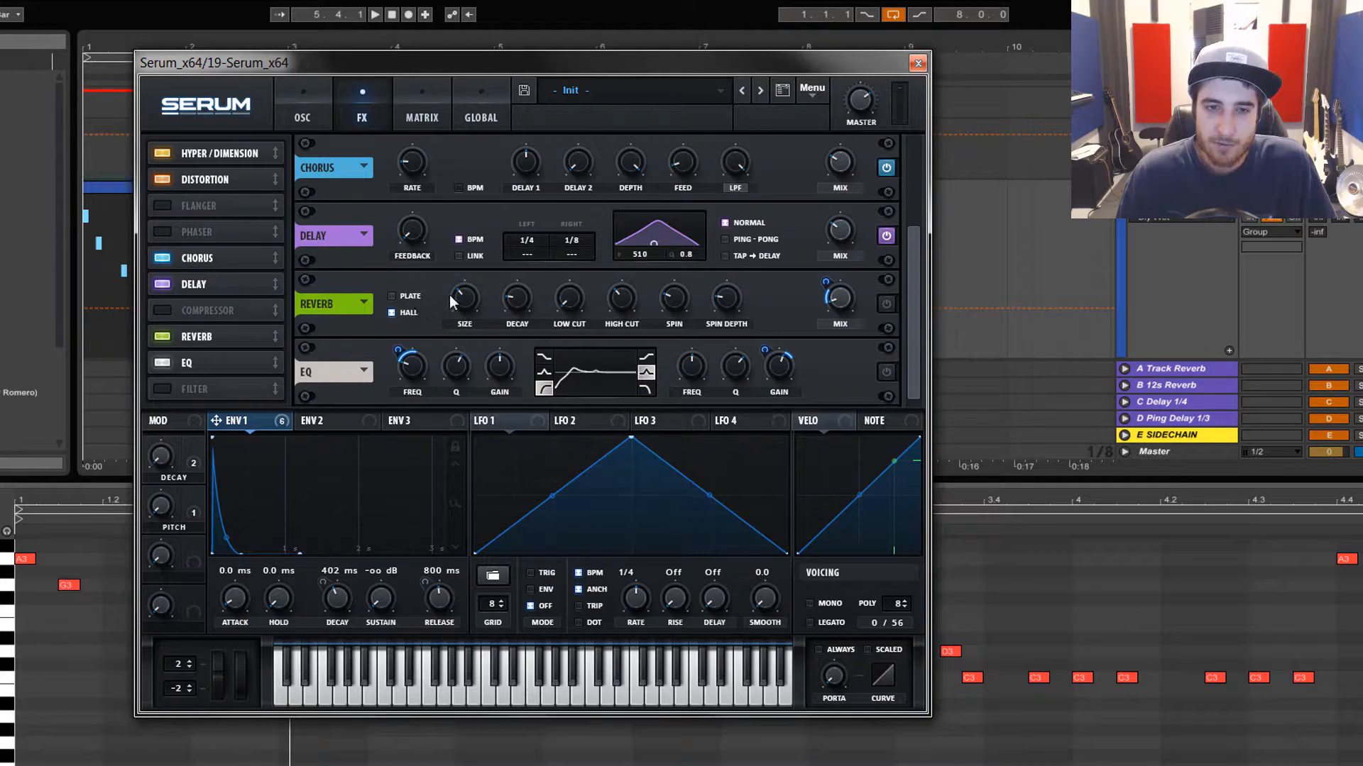
Review the reverb settings, then turn on the reverb and the EQ in turn while the loop plays, checking the reverb mix.
mouse_move(453, 297)
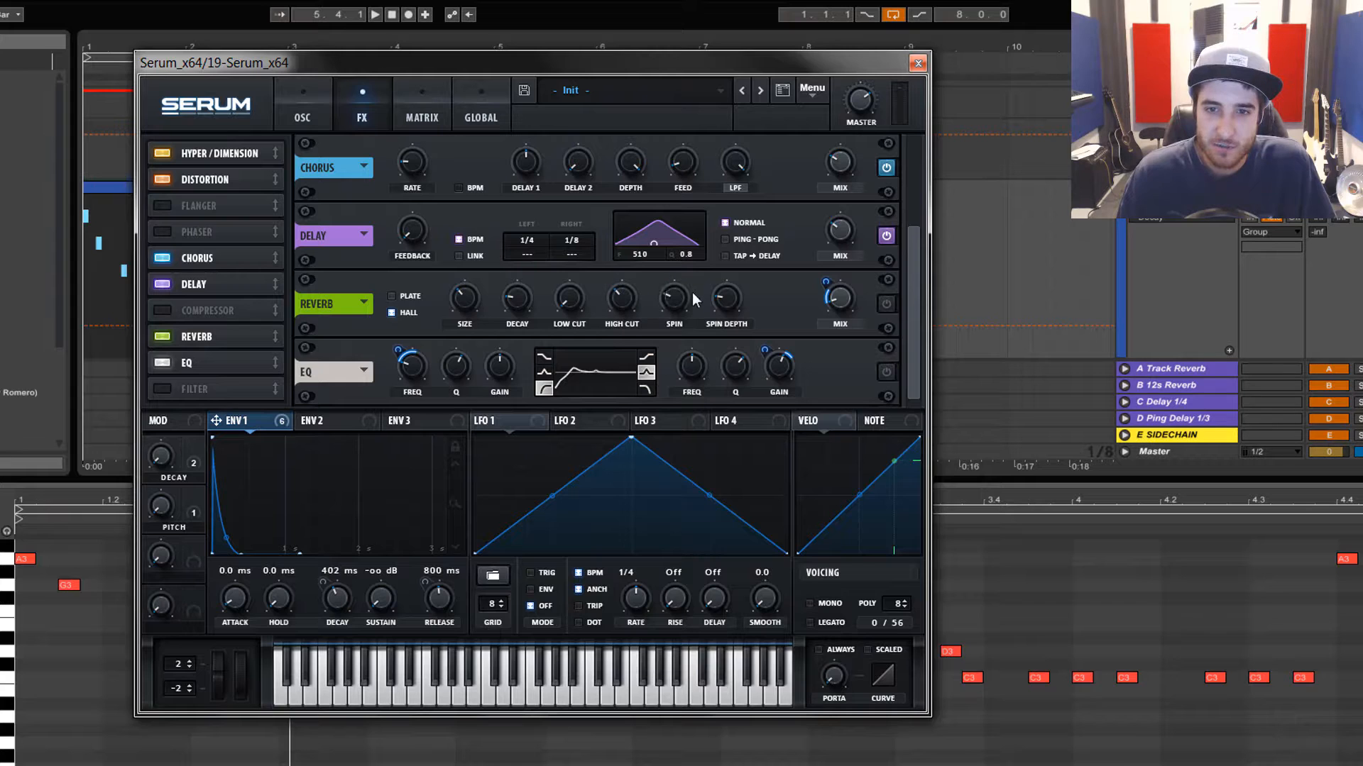
mouse_move(839, 303)
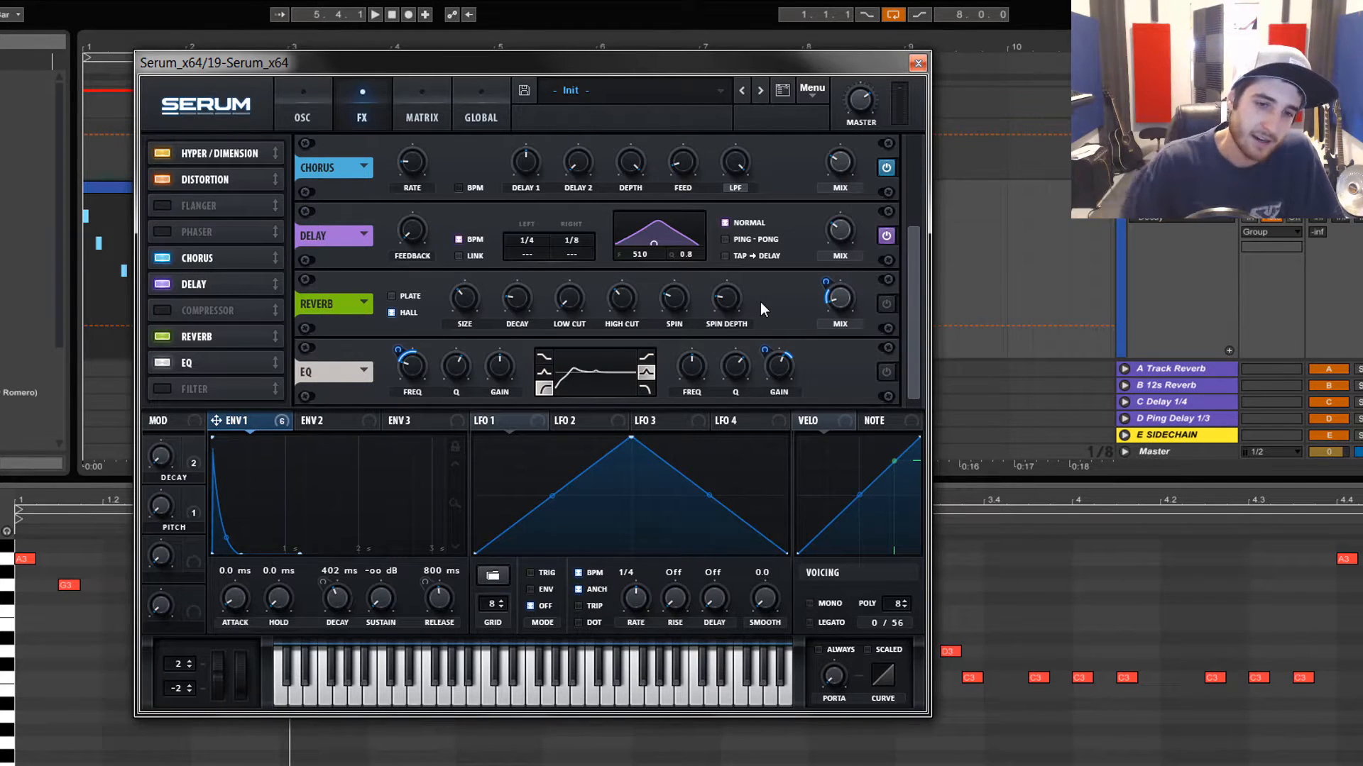
key("space")
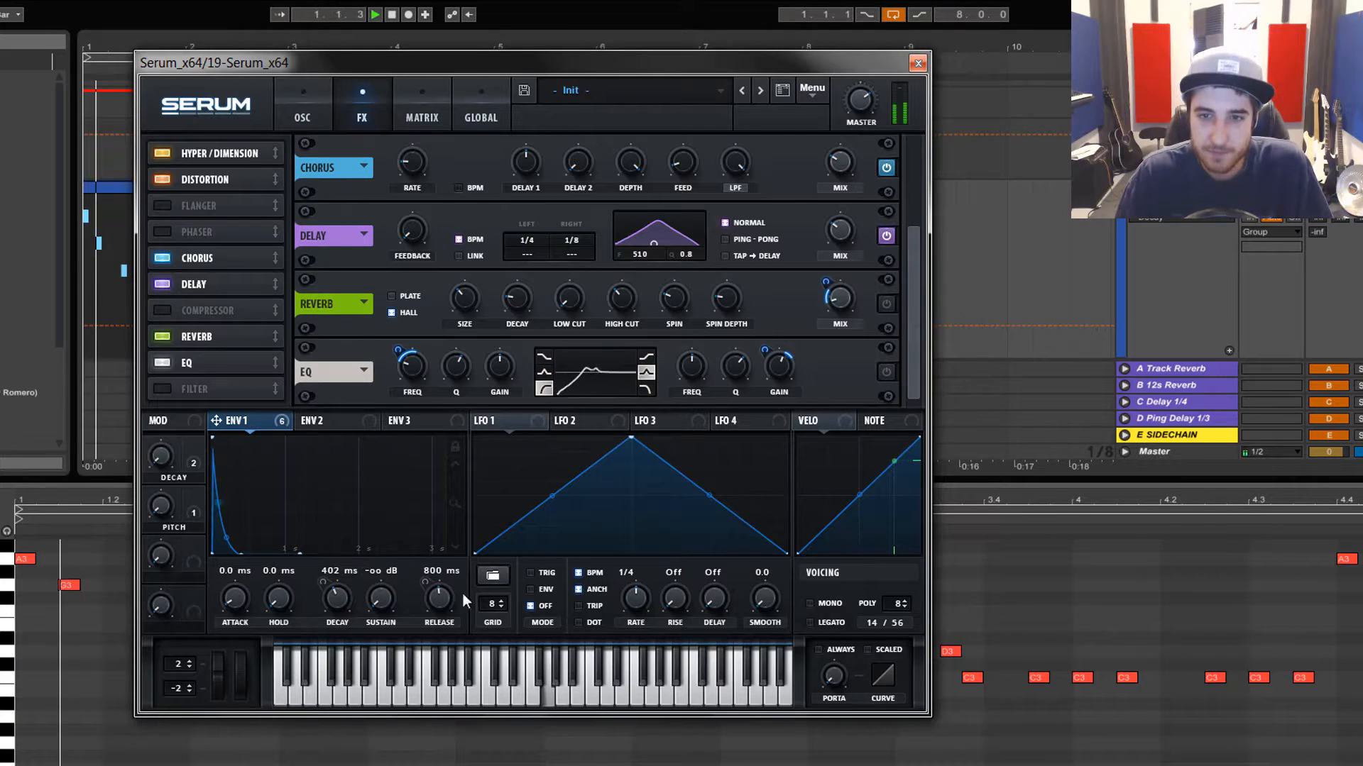
left_click(887, 304)
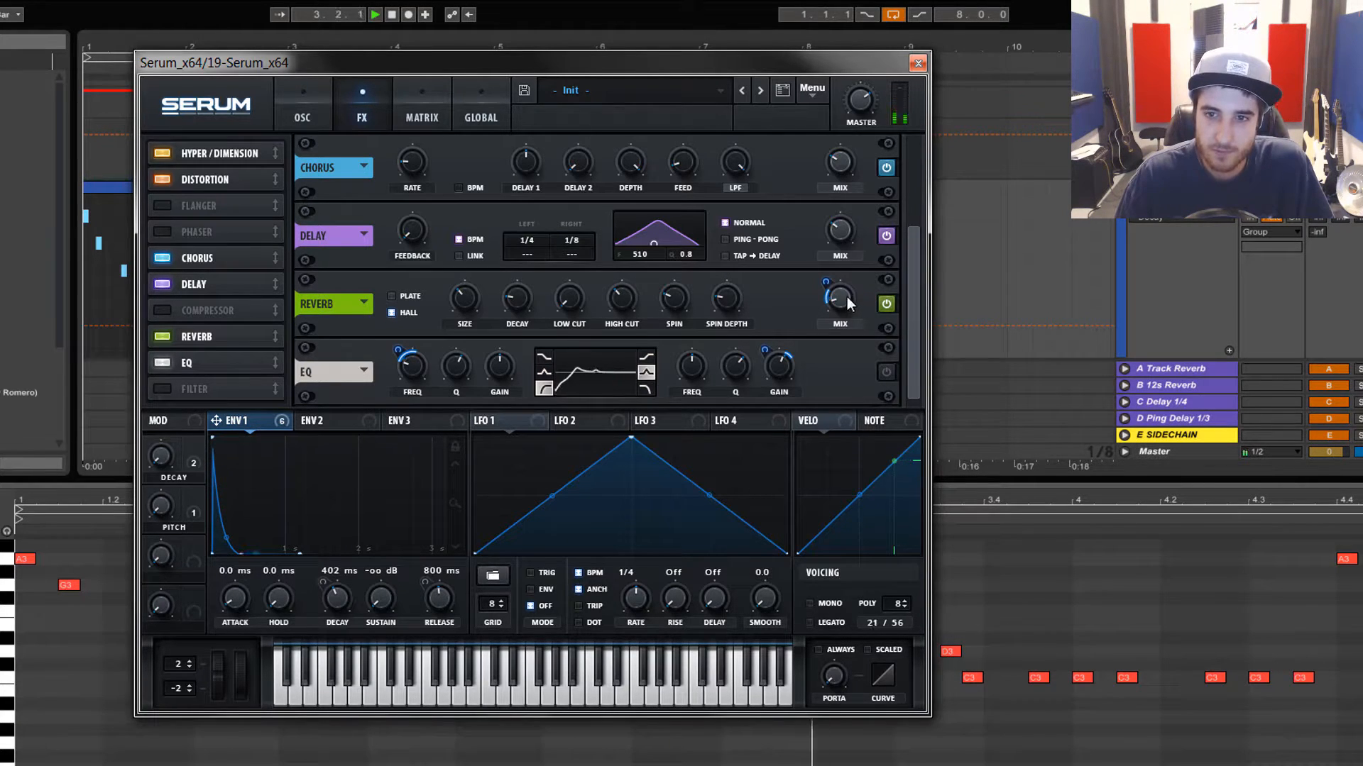
left_click_drag(832, 290, 889, 340)
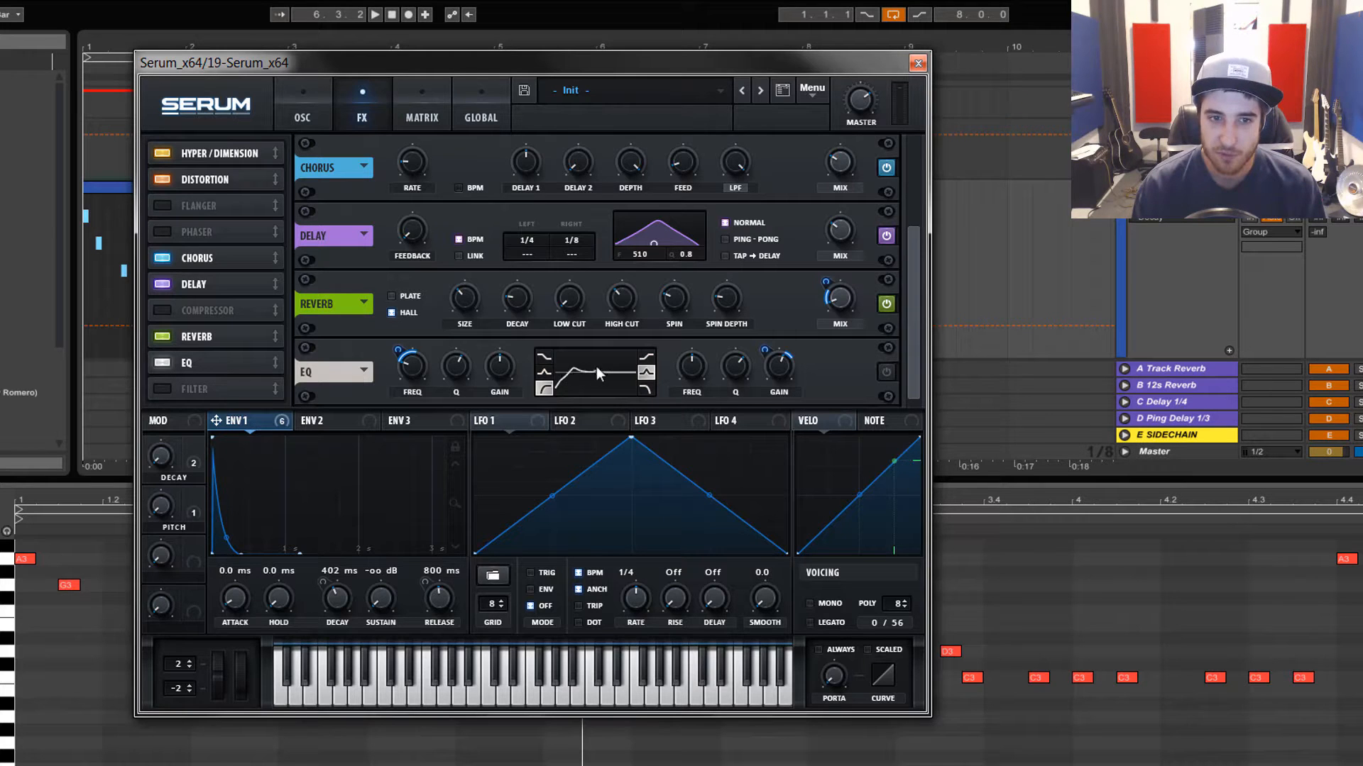
key("space")
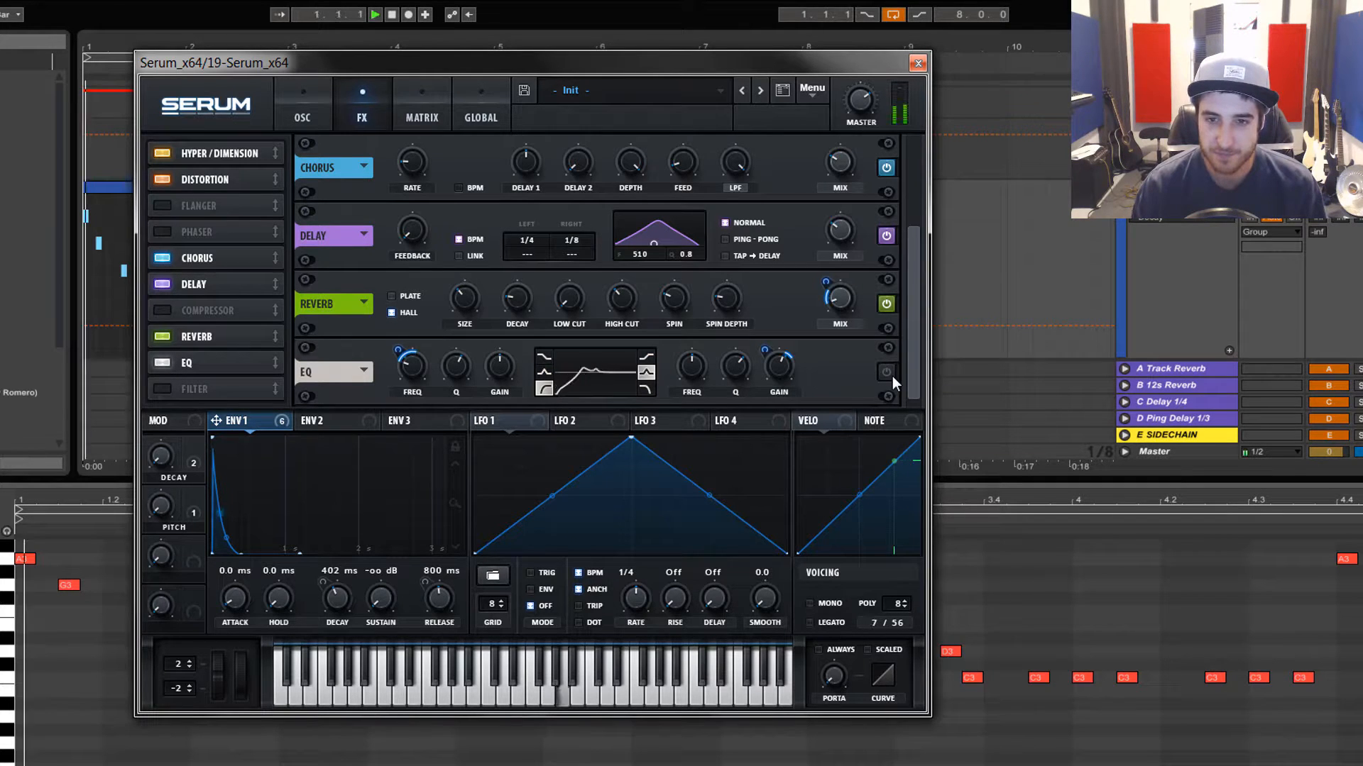
left_click(891, 372)
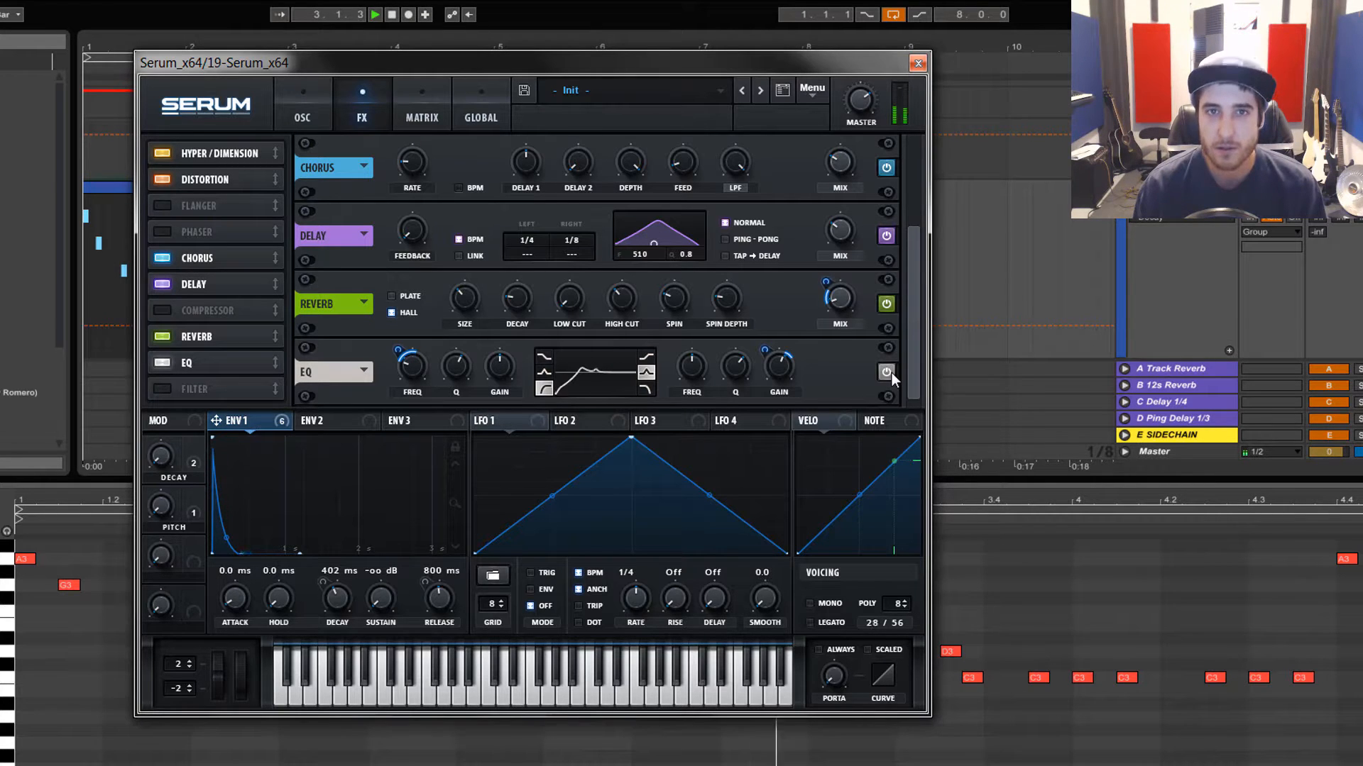
Play the loop with oscillator A lowered to -2 octaves, then return its octave to 0.
left_click(315, 108)
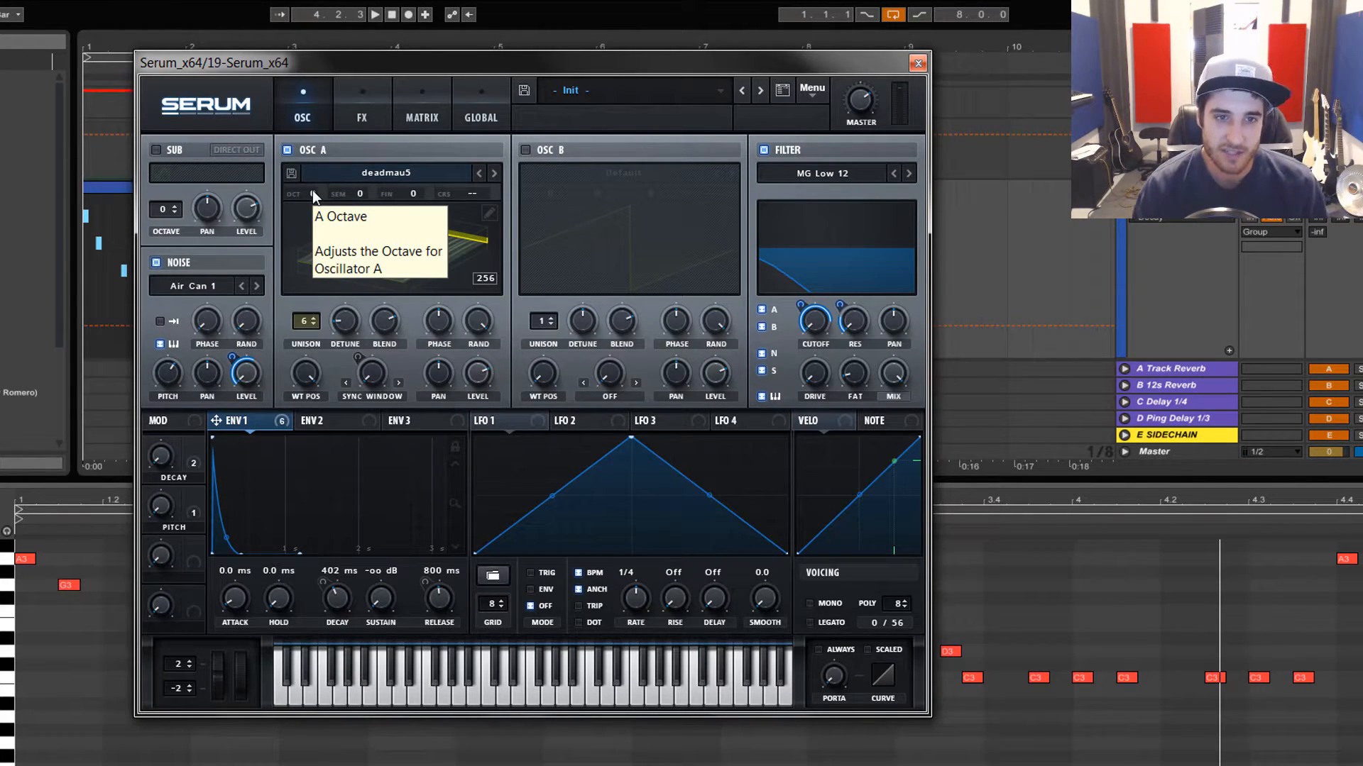
key("space")
left_click_drag(313, 191, 323, 263)
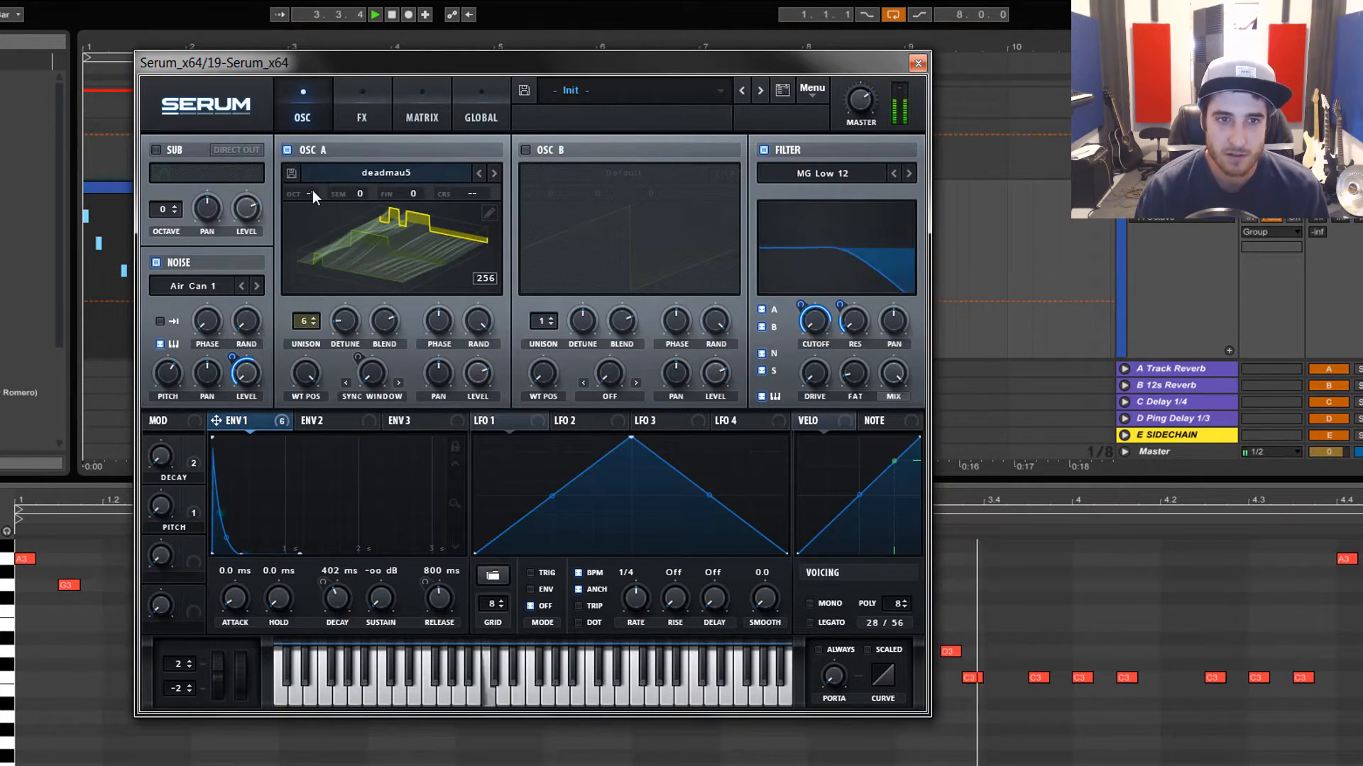
left_click_drag(312, 190, 318, 222)
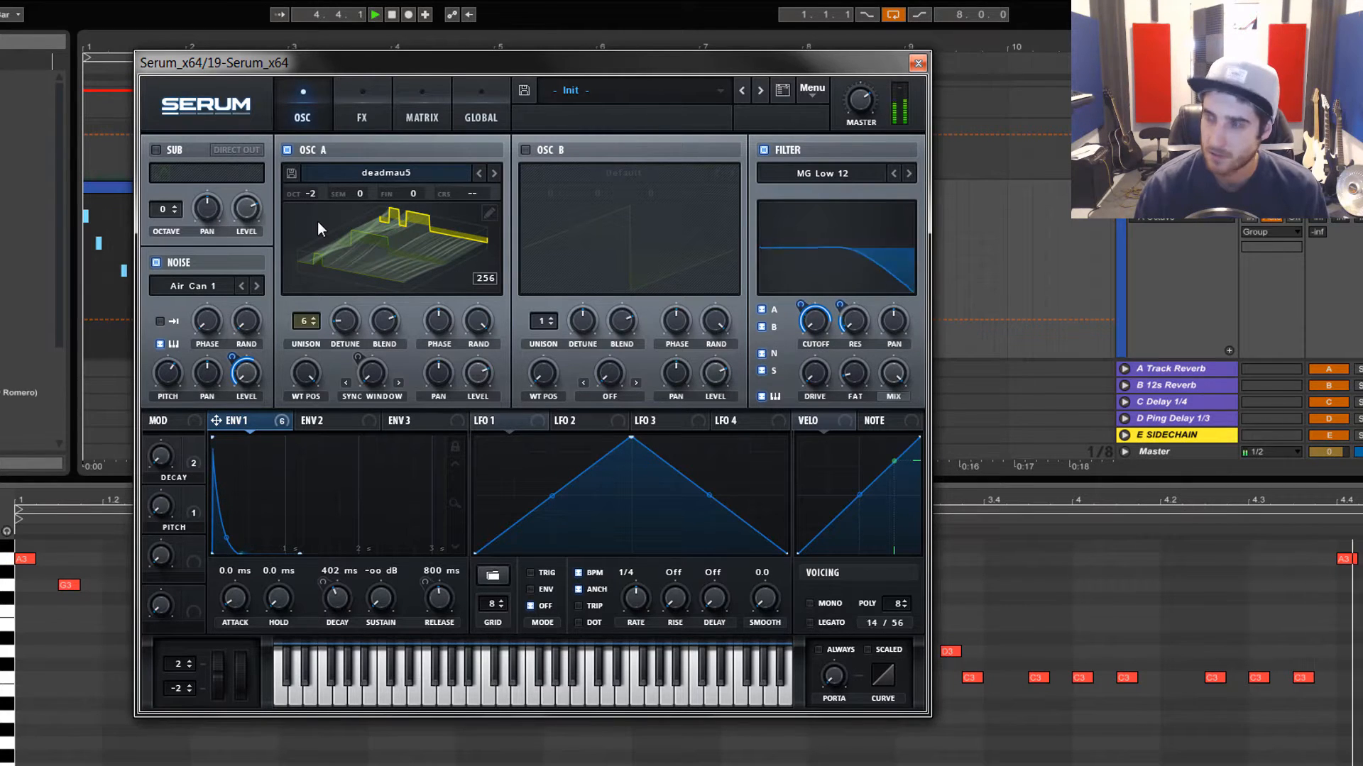
mouse_move(310, 192)
left_mouse_down()
mouse_move(317, 230)
mouse_move(315, 207)
left_mouse_up()
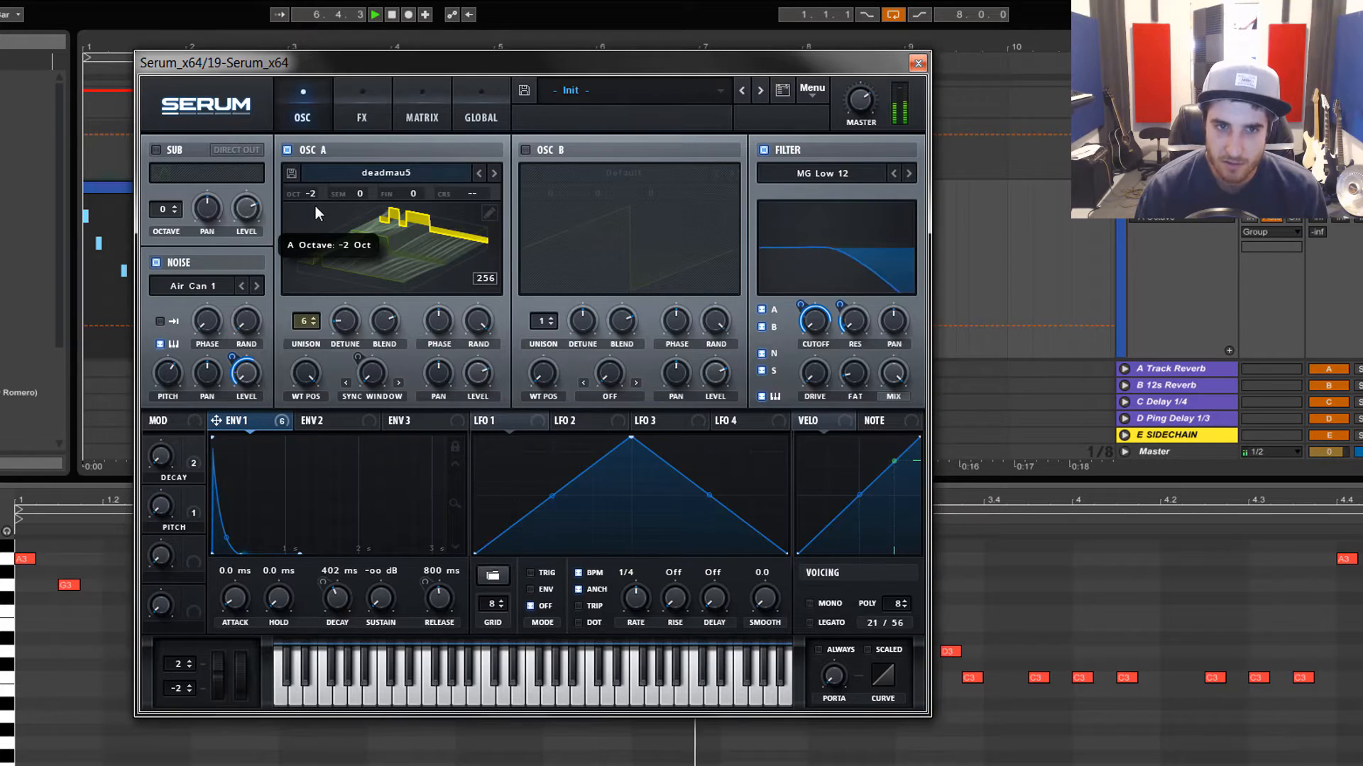
left_click_drag(315, 206, 325, 146)
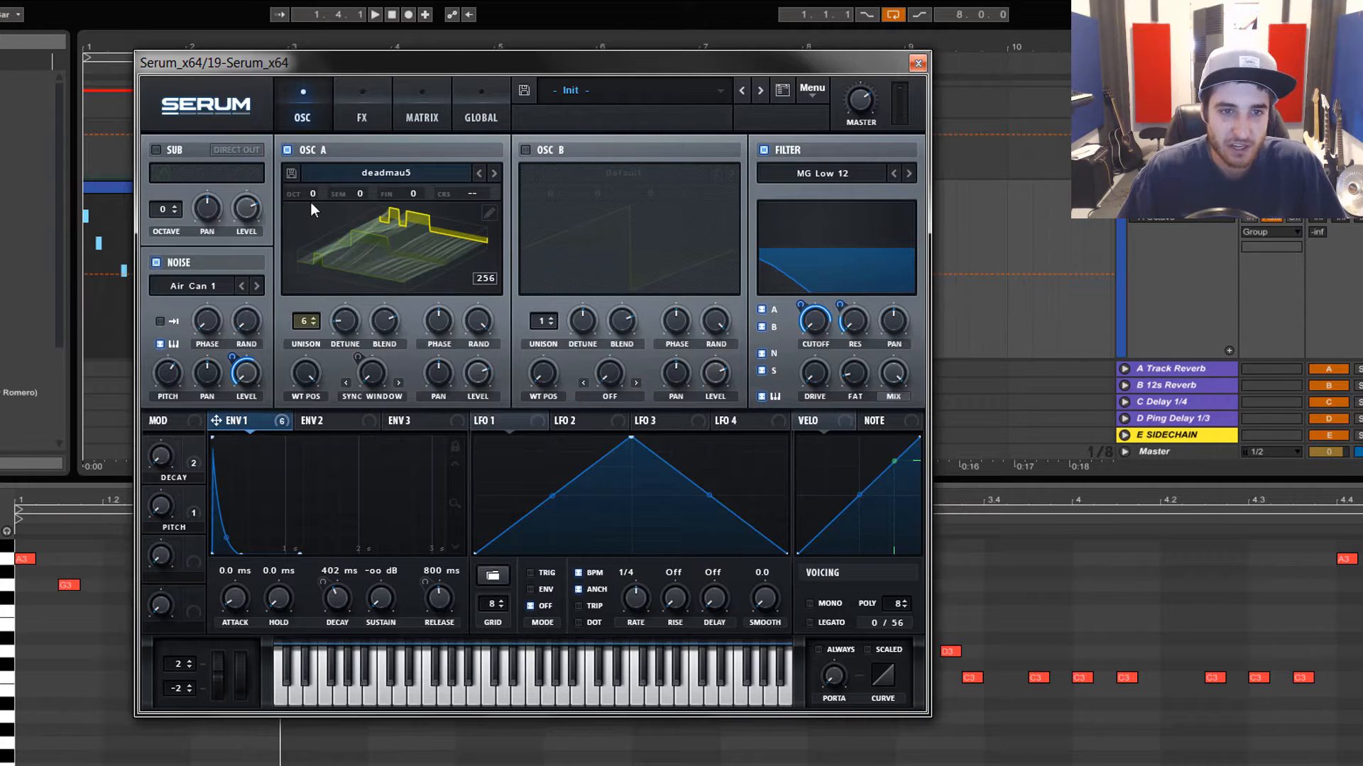
Audition oscillator A at -1 octave, return it to 0 and stop playback.
key("space")
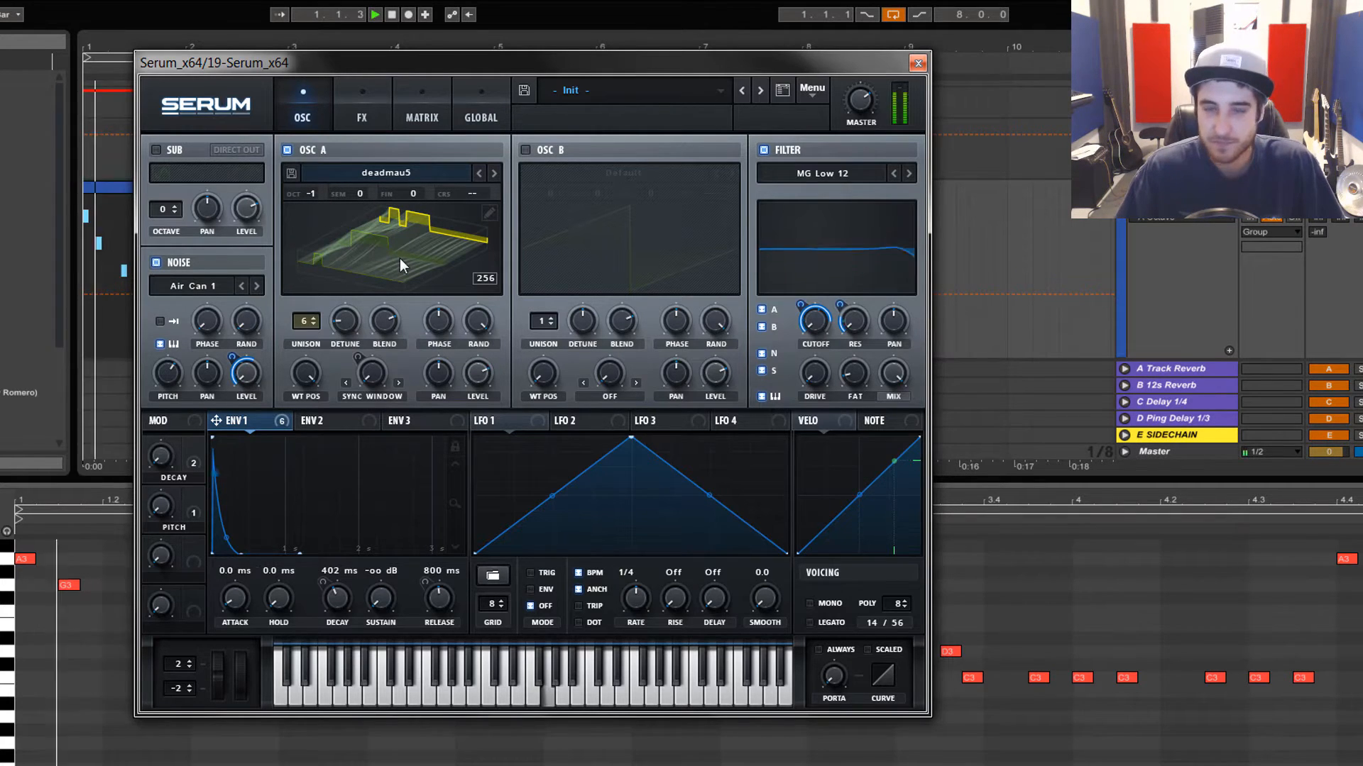
left_click_drag(321, 218, 320, 171)
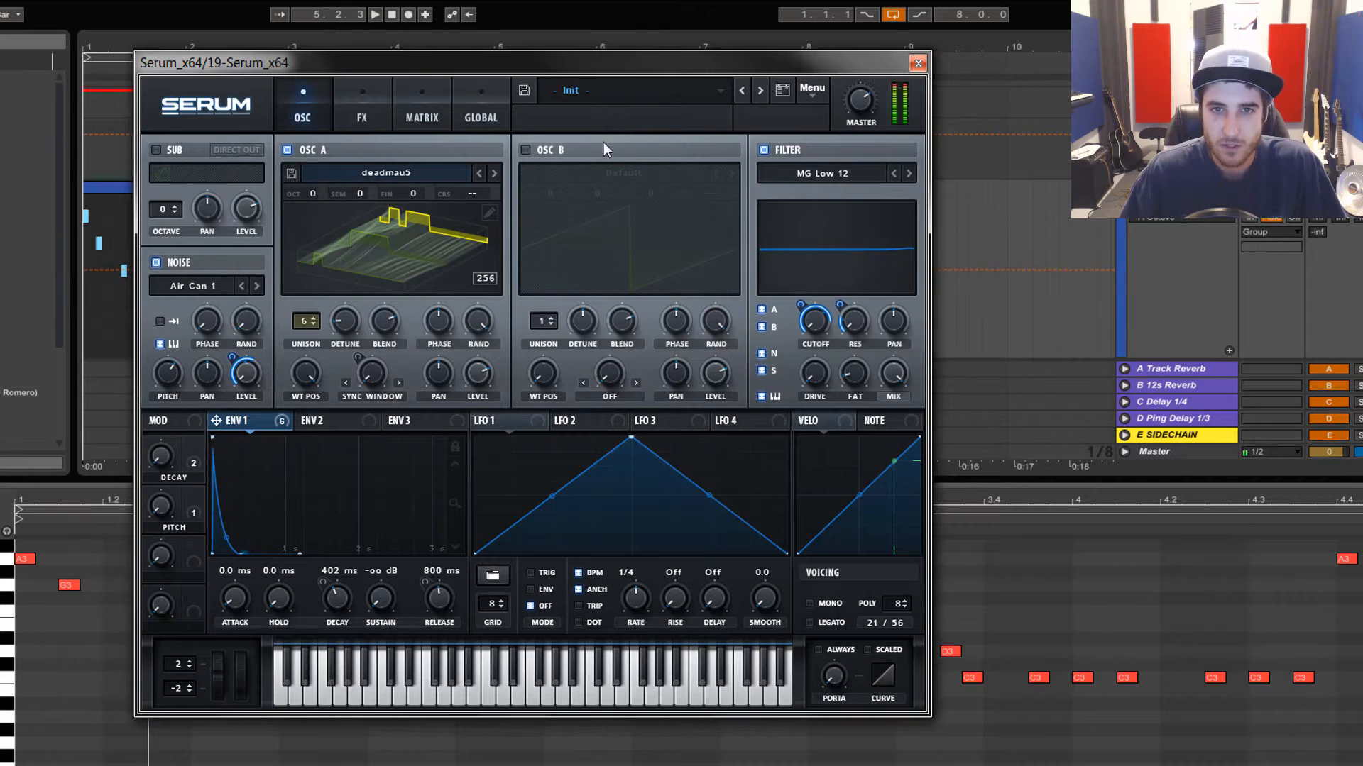
key("space")
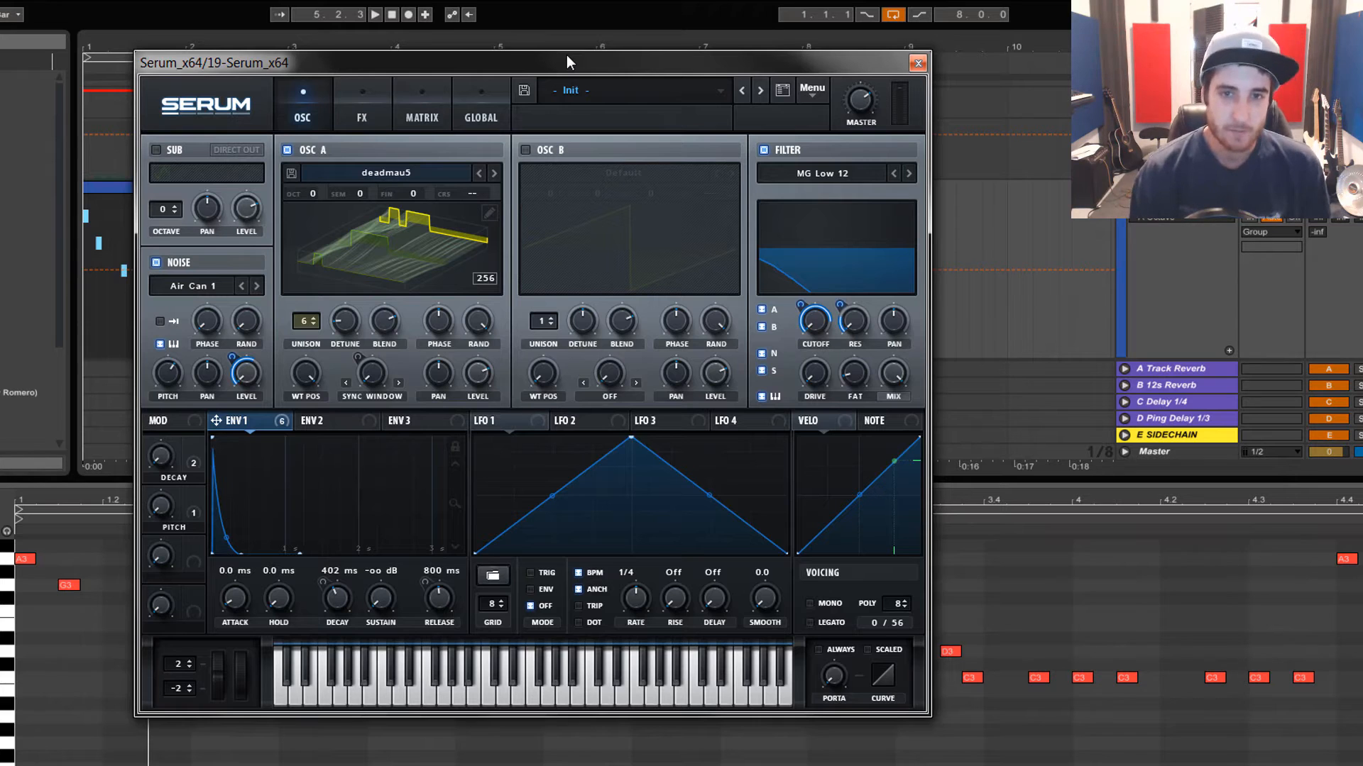
Start saving the preset and browse Dropbox to Public, FREE Downloads from YouTube Videos, Serum Presets, Artists in Serum Series.
left_click(531, 94)
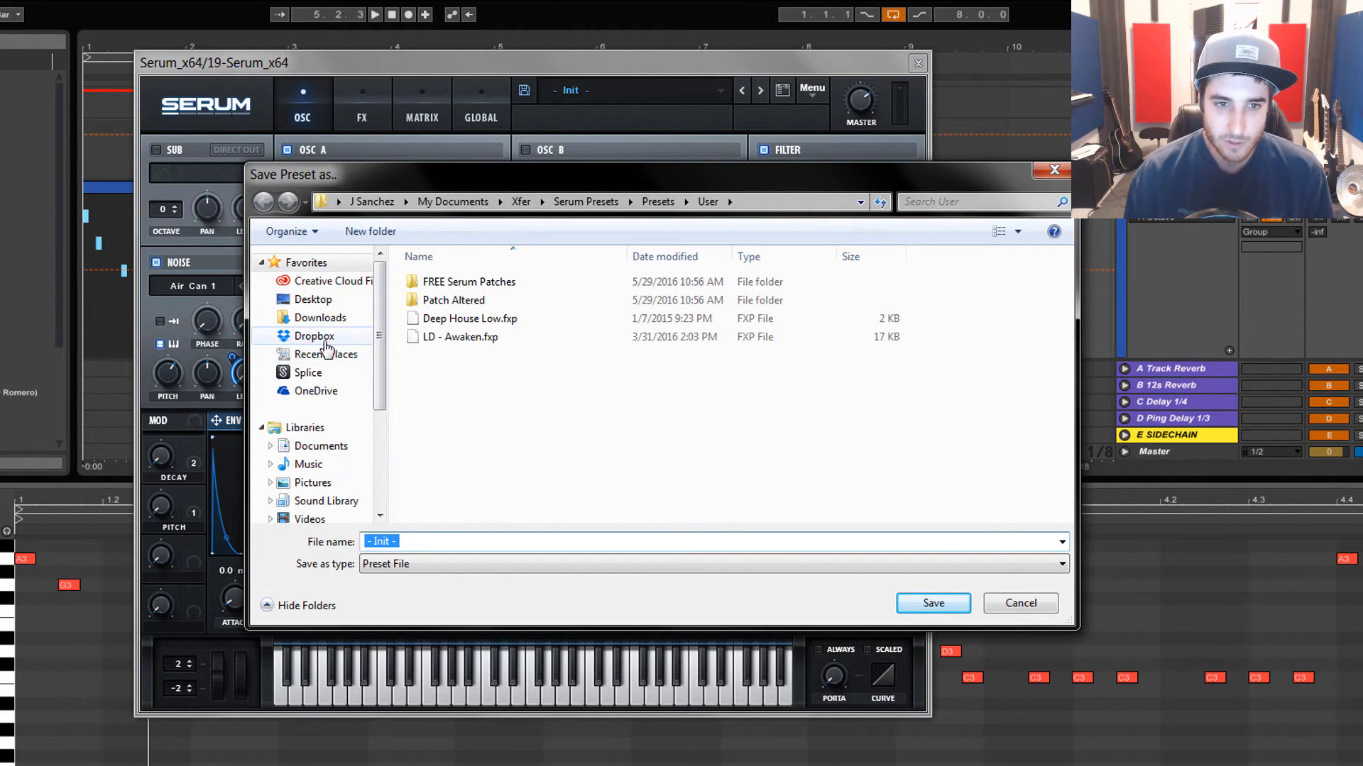
left_click(314, 336)
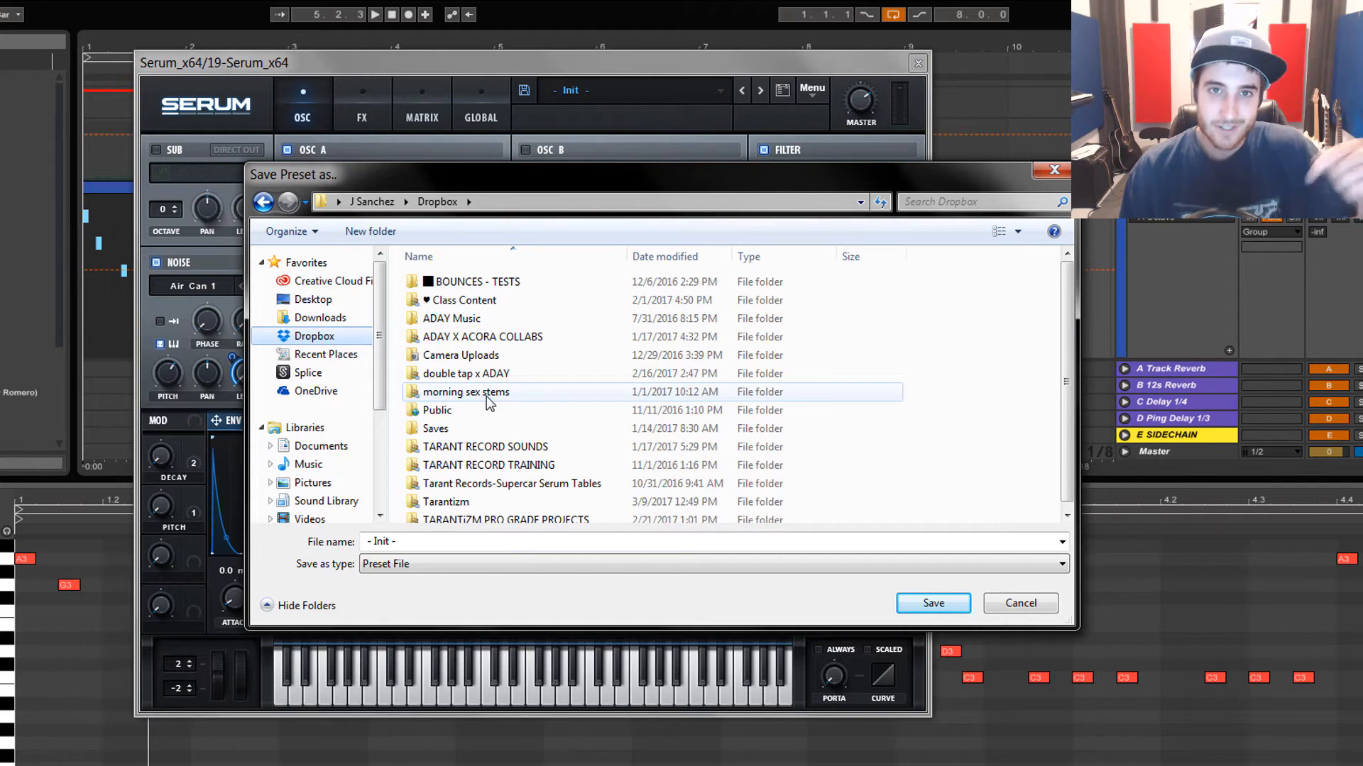
double_click(463, 411)
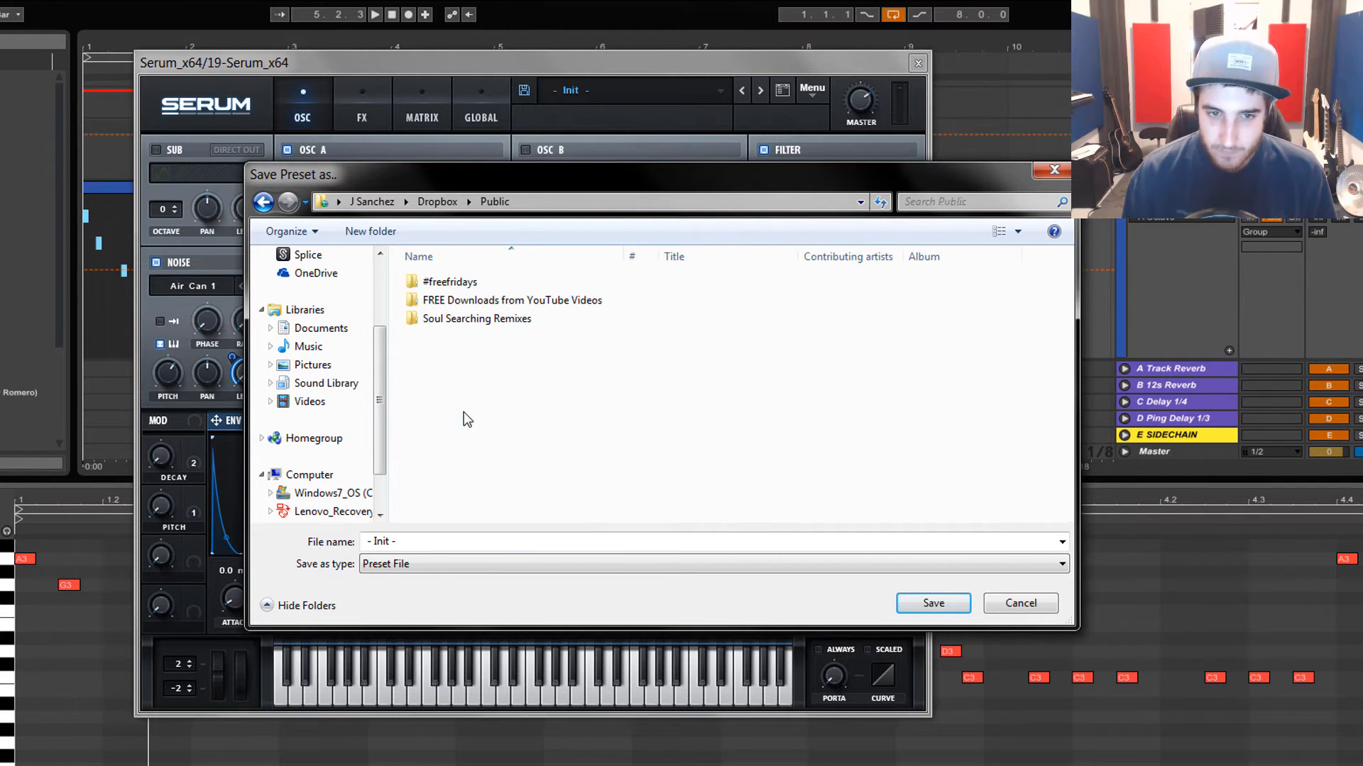
double_click(497, 301)
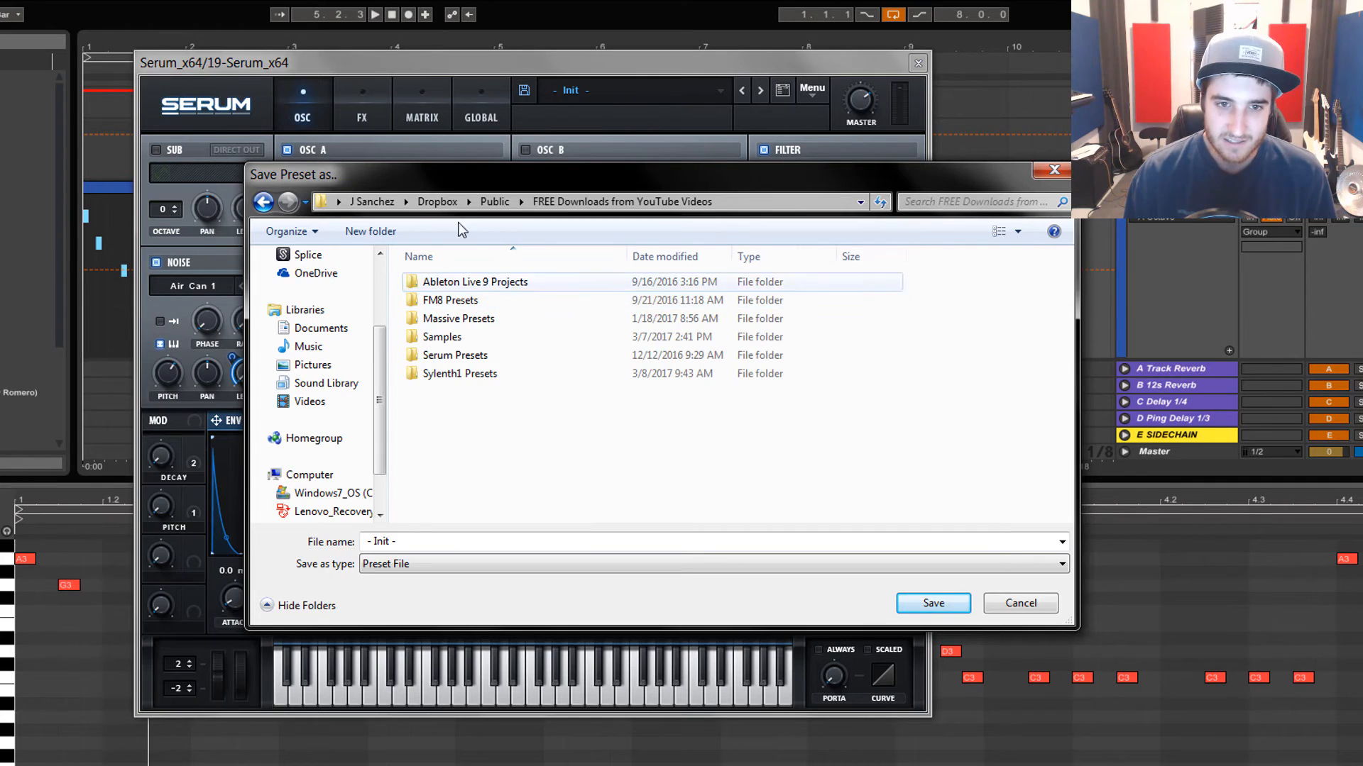
double_click(485, 360)
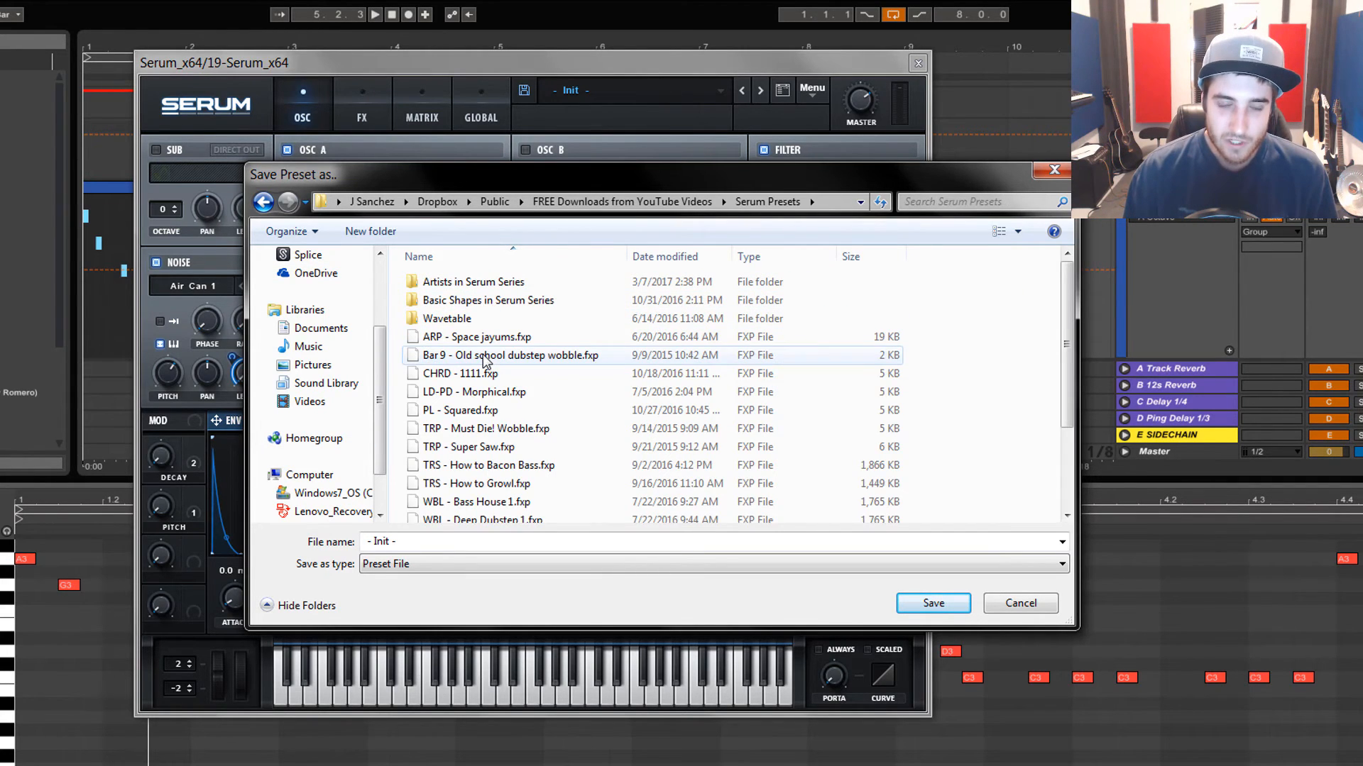
double_click(496, 287)
scroll(497, 412, "down", 5)
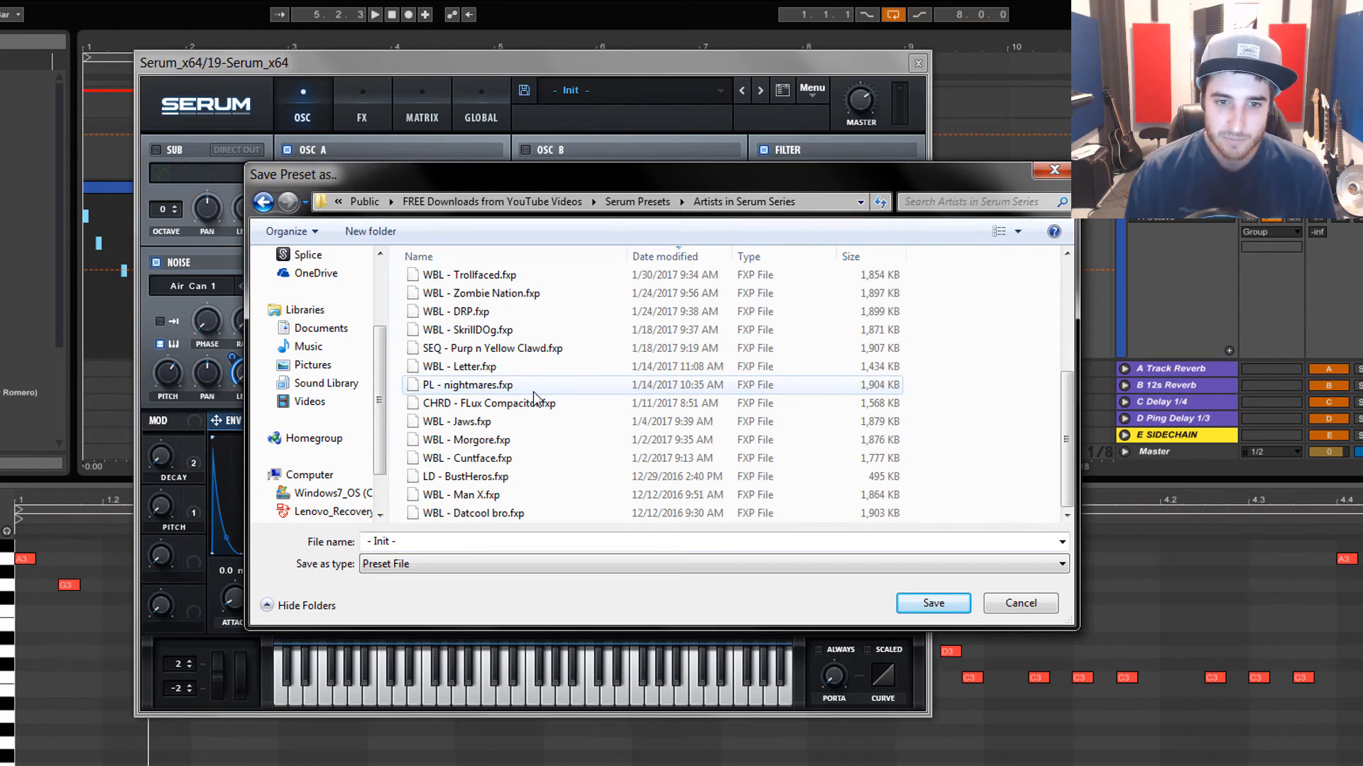
Name the preset "PL - dead mouses 5" and save it in the Artists in Serum Series folder.
left_click(457, 537)
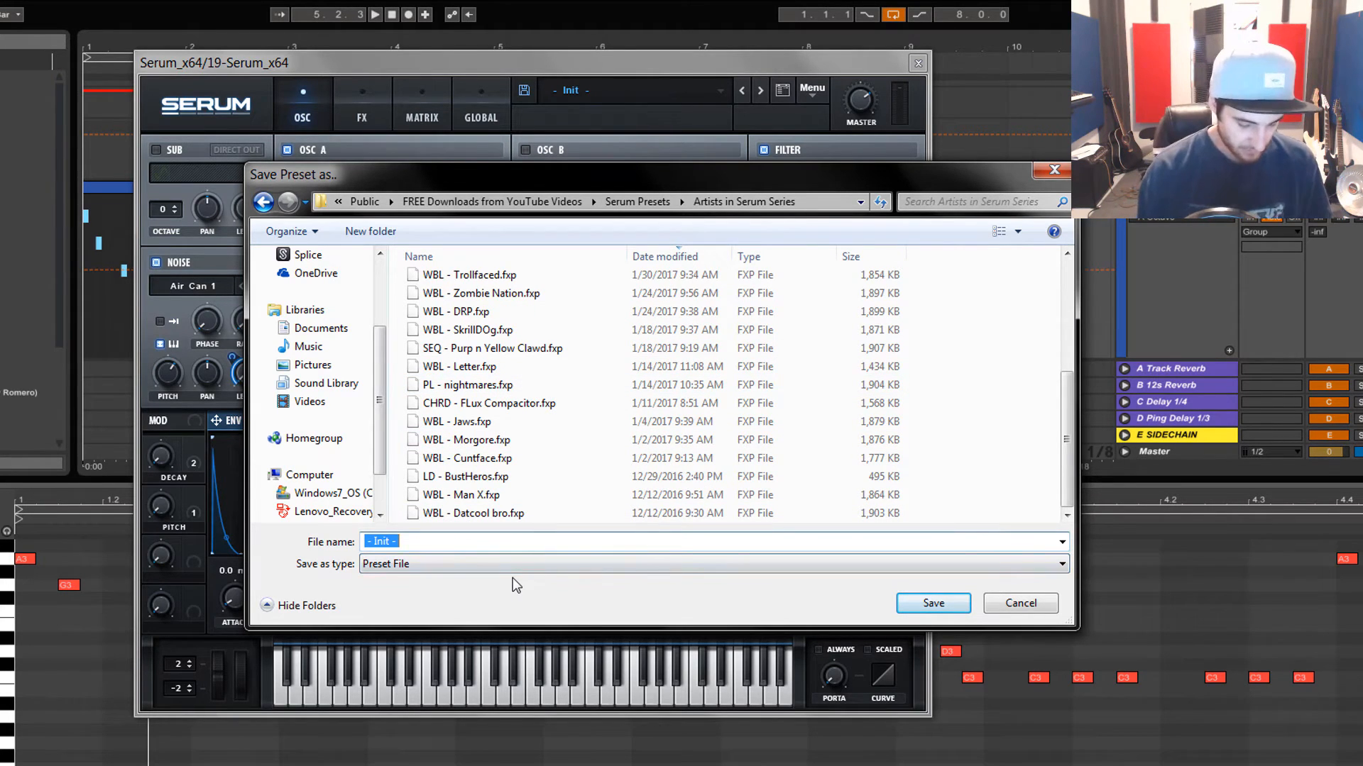
type("PL - ")
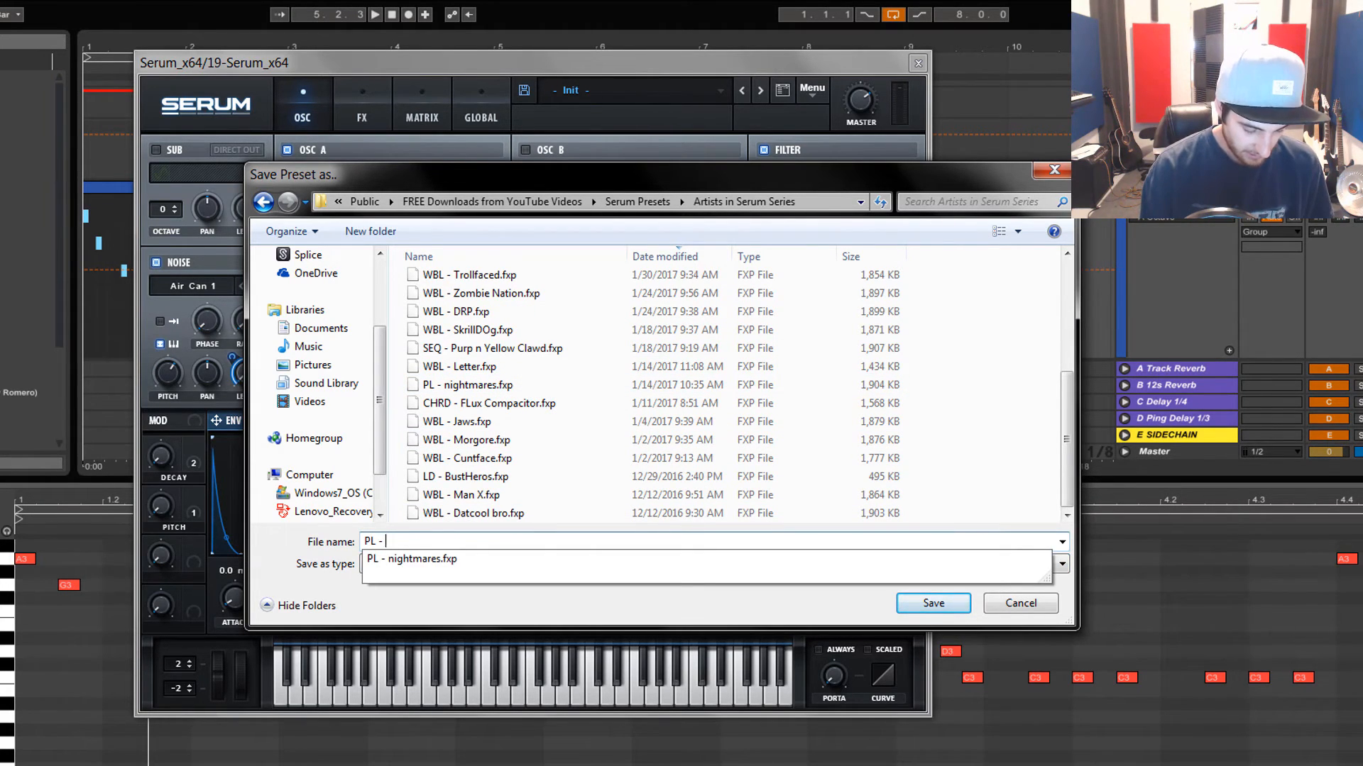
type("dead ")
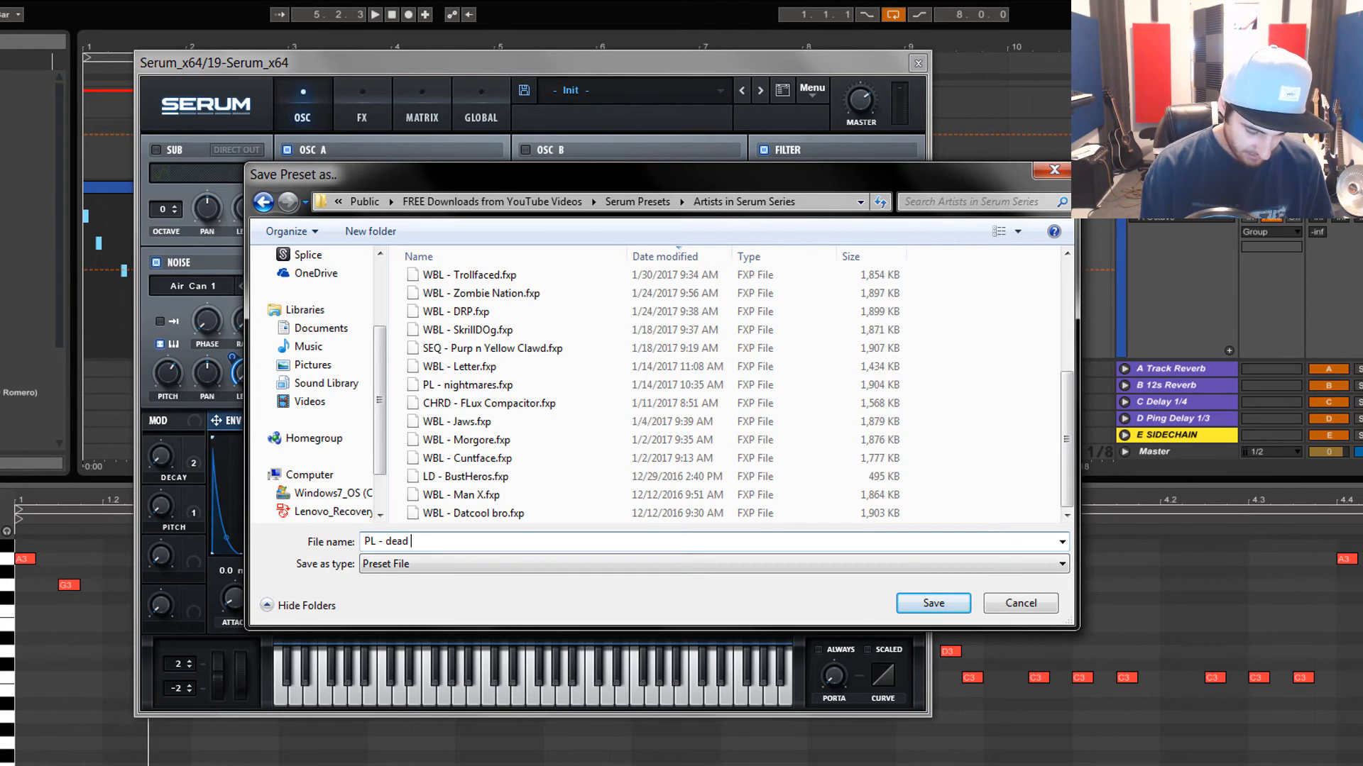
type("mouses")
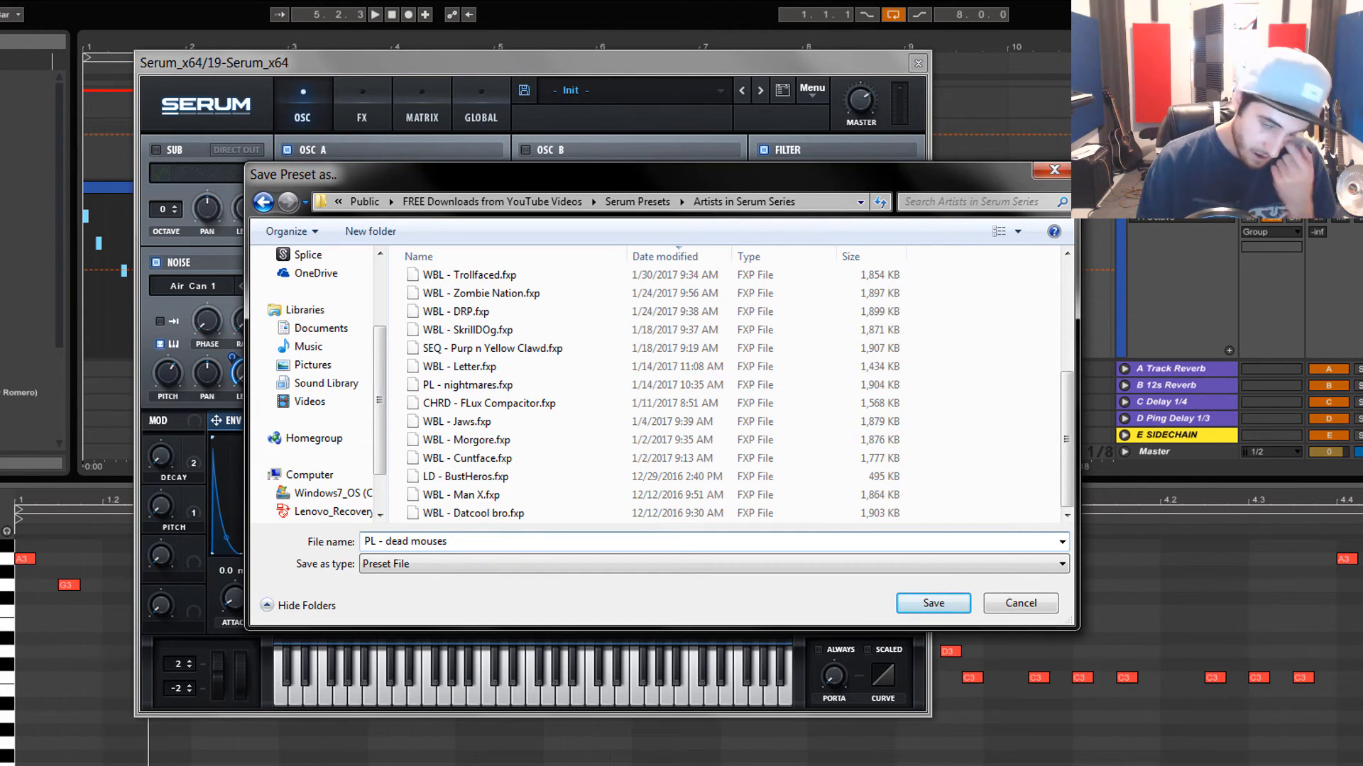
type(" 5")
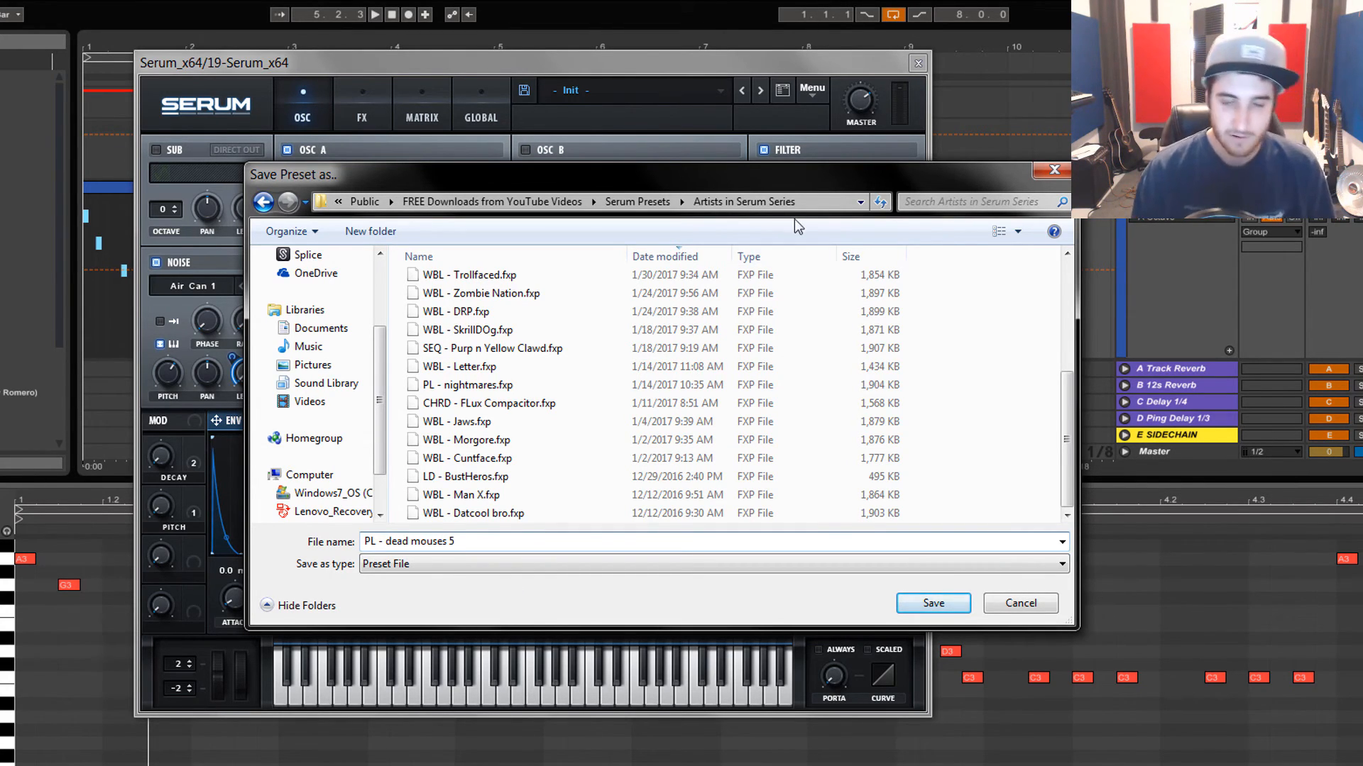
left_click(931, 605)
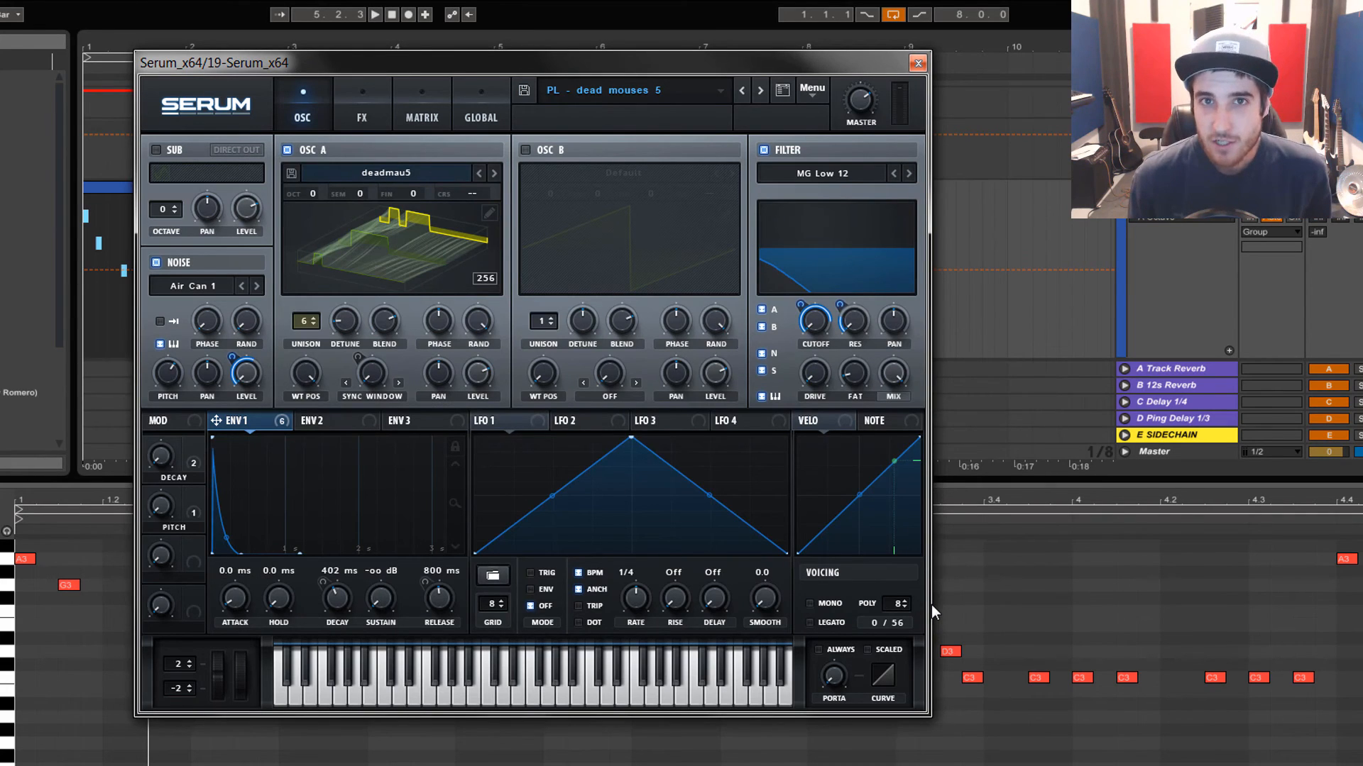